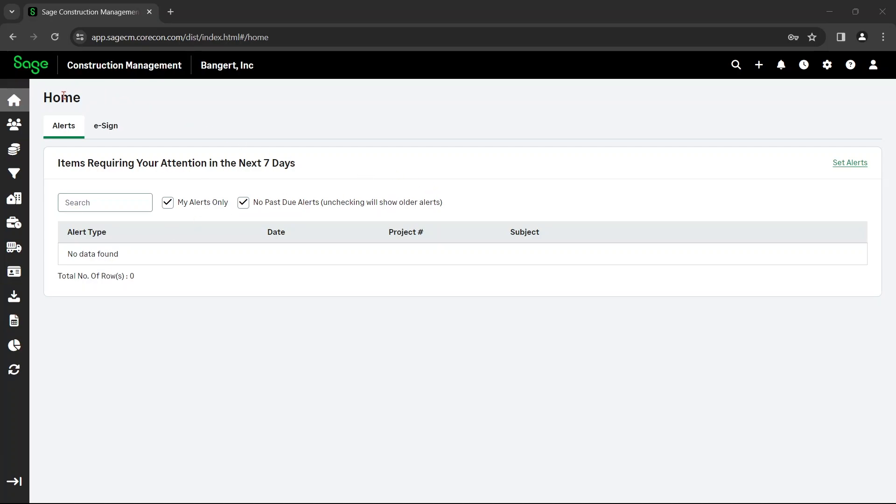
Go to the projects overview and open the details of project 23-005
{"action": "mouse_move", "coordinate": [18, 124]}
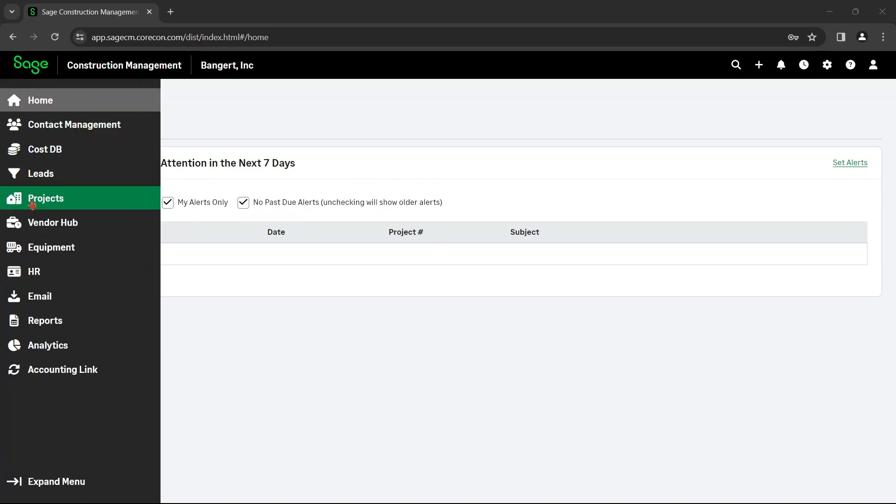
{"action": "left_click", "coordinate": [33, 205]}
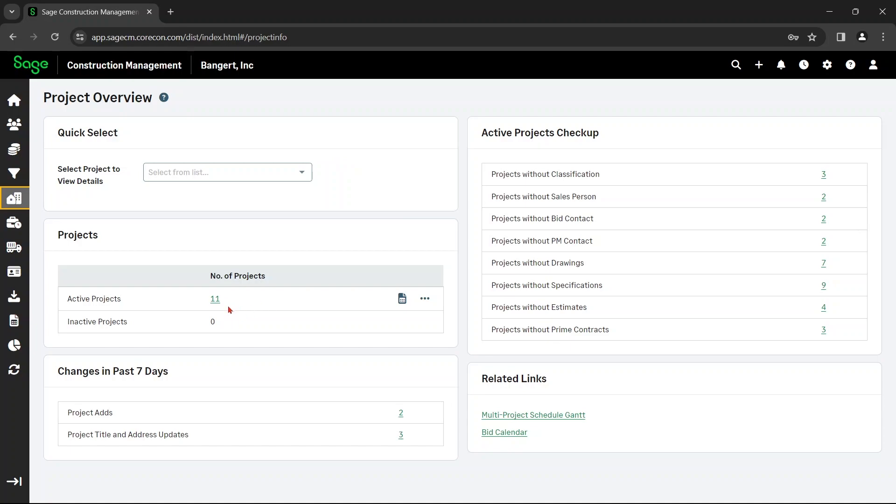
{"action": "left_click", "coordinate": [251, 174]}
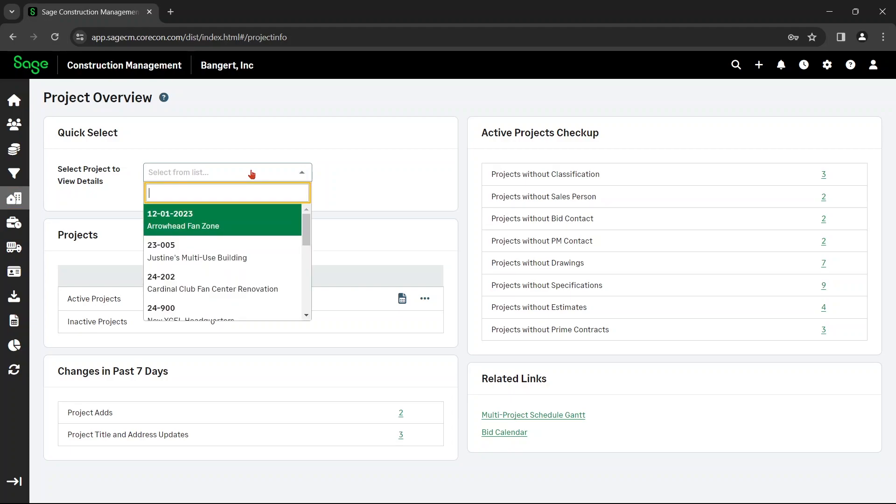
{"action": "left_click", "coordinate": [256, 261]}
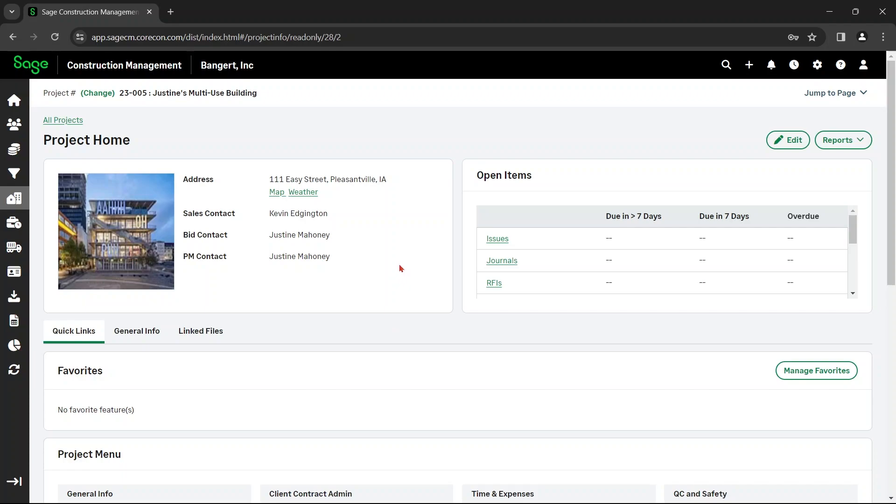
Open the project's submittals list and start adding a new submittal manually
{"action": "scroll", "coordinate": [400, 268], "scroll_direction": "down", "scroll_amount": 9}
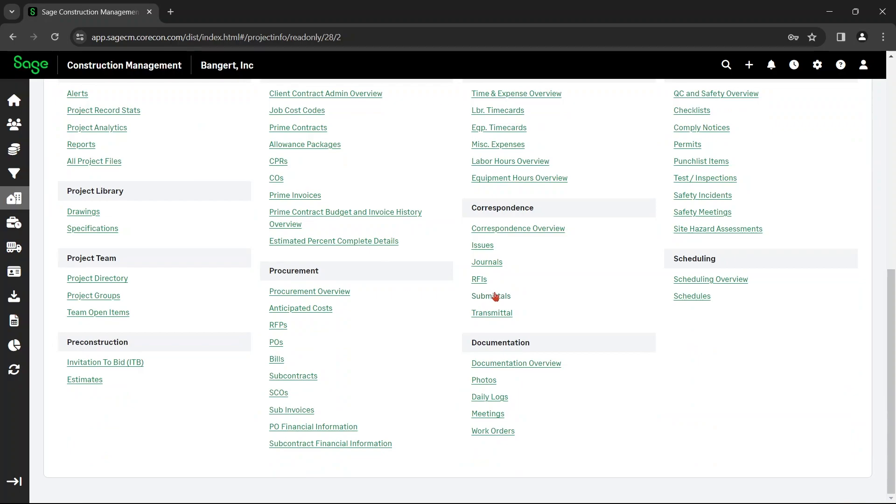
{"action": "left_click", "coordinate": [494, 296]}
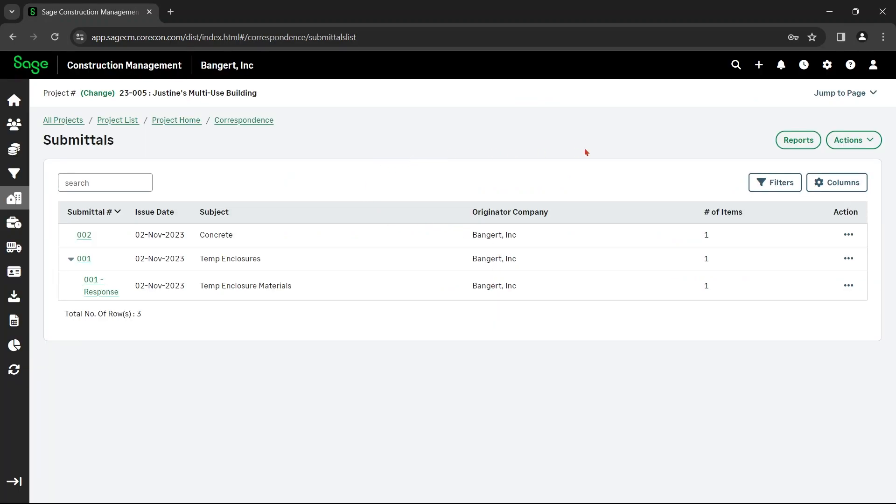
{"action": "left_click", "coordinate": [847, 140]}
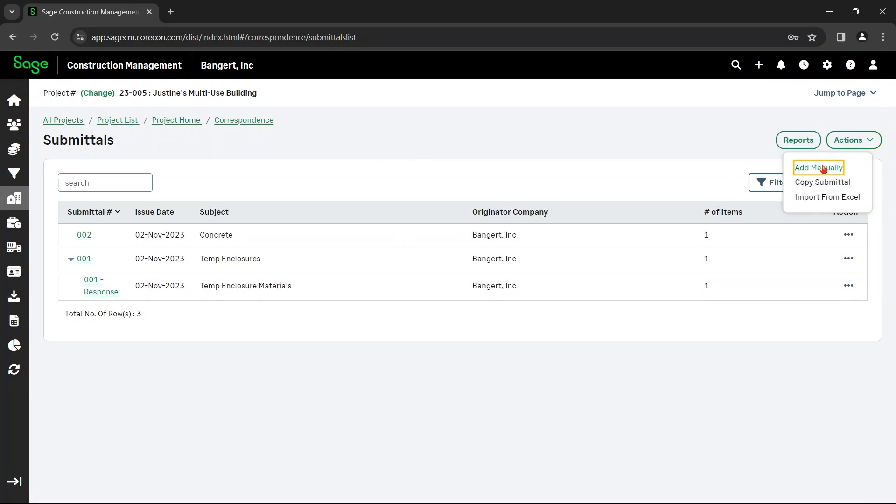
{"action": "left_click", "coordinate": [823, 169]}
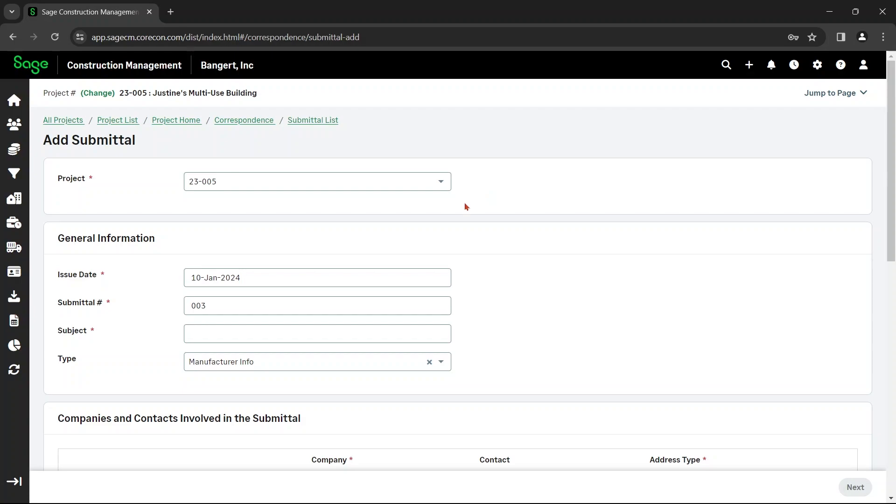
Enter "Product data" as the submittal's subject and choose Samples as its type
{"action": "left_click", "coordinate": [254, 330]}
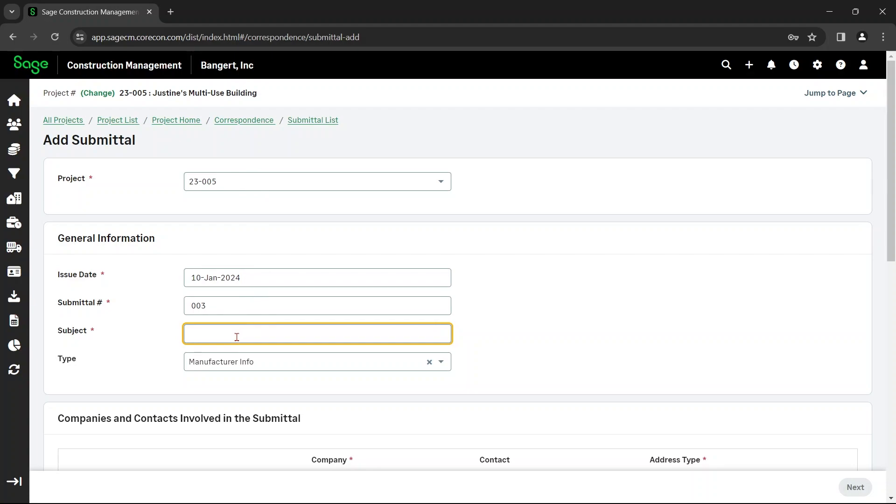
{"action": "type", "text": "Product data"}
{"action": "left_click", "coordinate": [246, 364]}
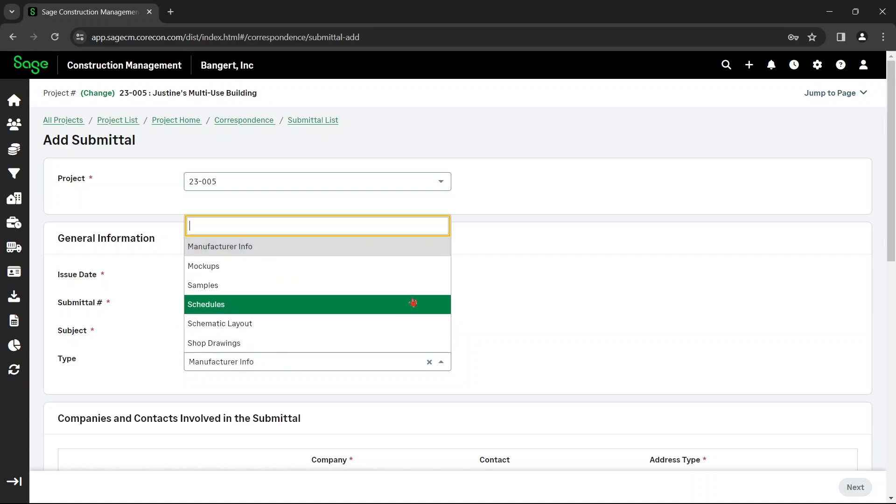
{"action": "left_click", "coordinate": [533, 282]}
Set the submittal's originator company to Bangert, Inc and select the originator's contact person
{"action": "scroll", "coordinate": [488, 315], "scroll_direction": "down", "scroll_amount": 3}
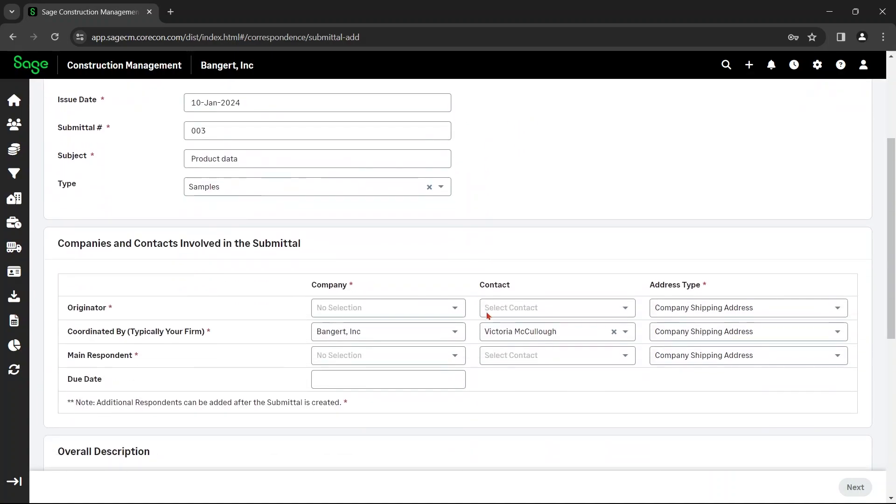
{"action": "scroll", "coordinate": [488, 316], "scroll_direction": "down", "scroll_amount": 1}
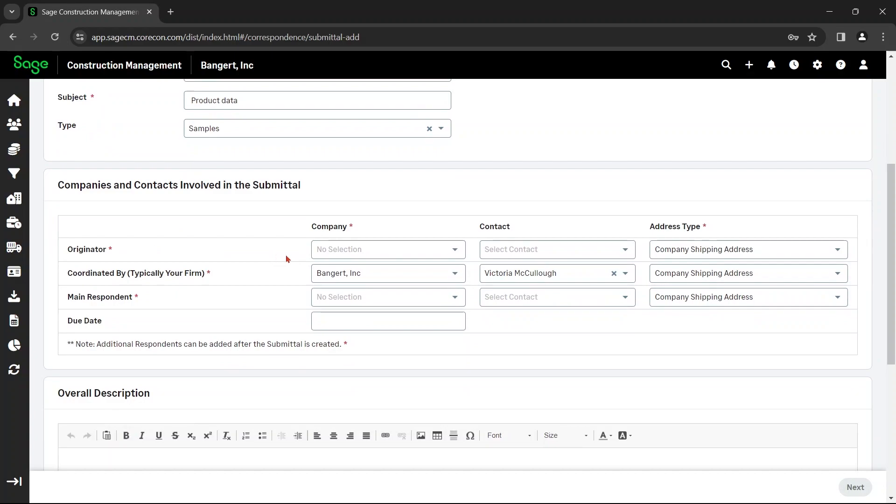
{"action": "left_click", "coordinate": [341, 250]}
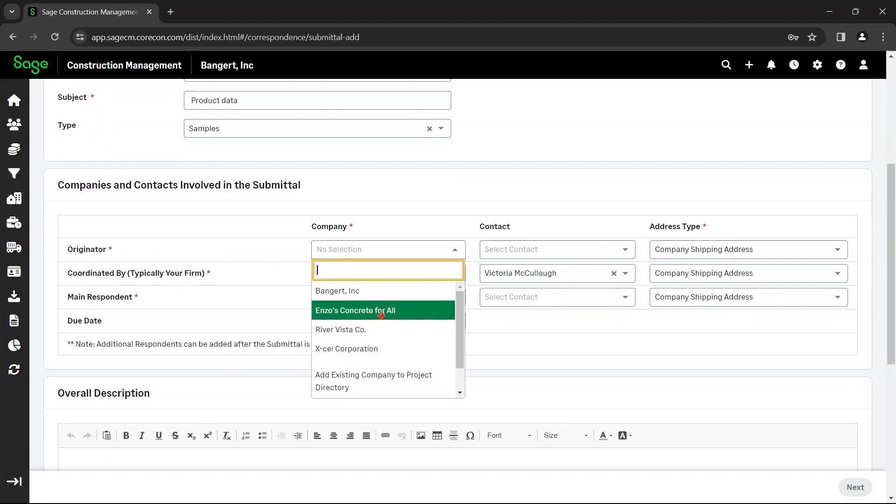
{"action": "left_click", "coordinate": [376, 292]}
{"action": "left_click", "coordinate": [509, 257]}
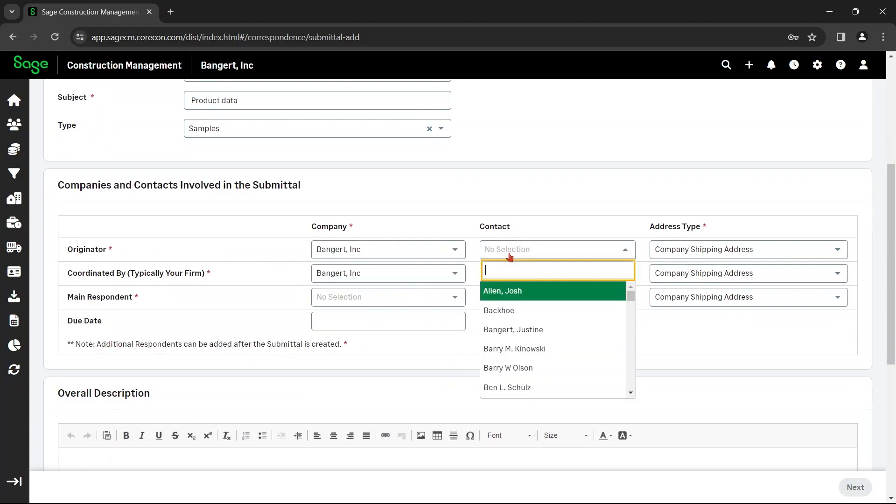
{"action": "left_click", "coordinate": [518, 291]}
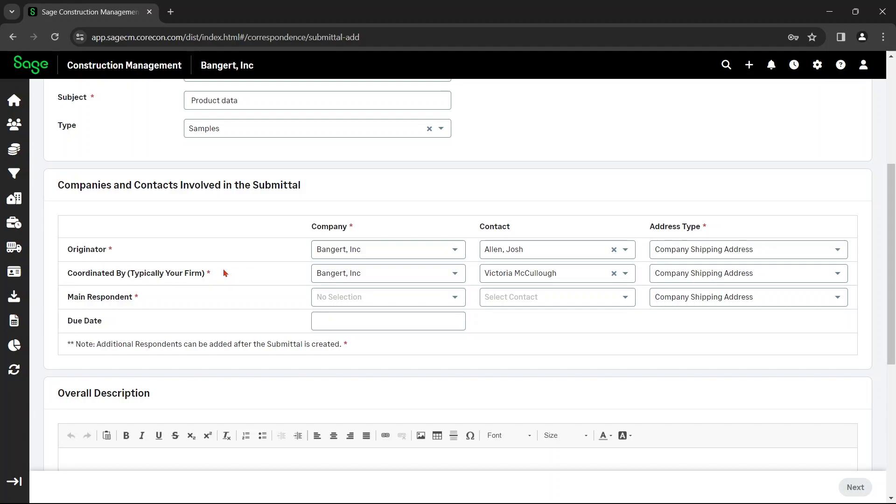
Set the main respondent company to Enzo's Concrete for All and select that company's contact person
{"action": "left_click", "coordinate": [342, 298]}
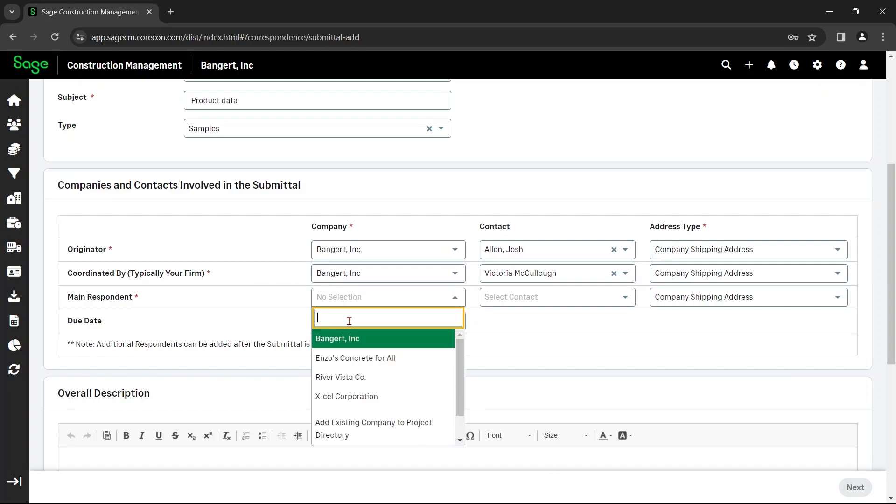
{"action": "left_click", "coordinate": [362, 357]}
{"action": "left_click", "coordinate": [521, 299]}
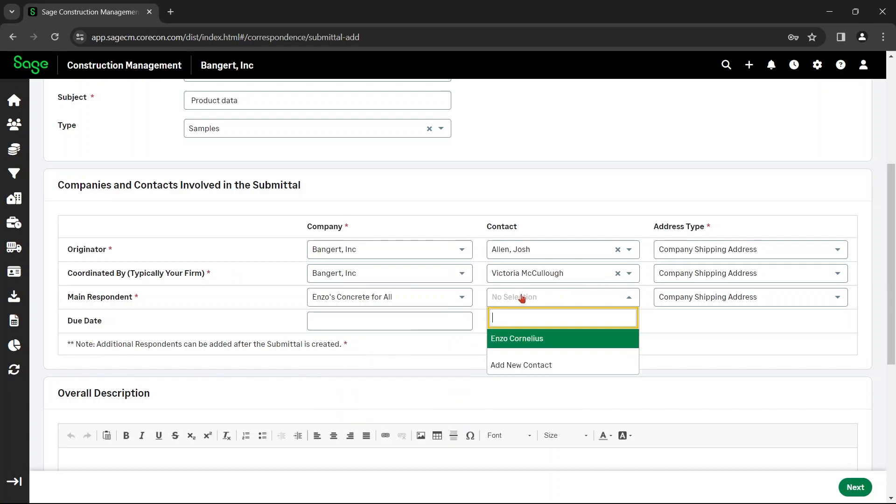
{"action": "left_click", "coordinate": [517, 339]}
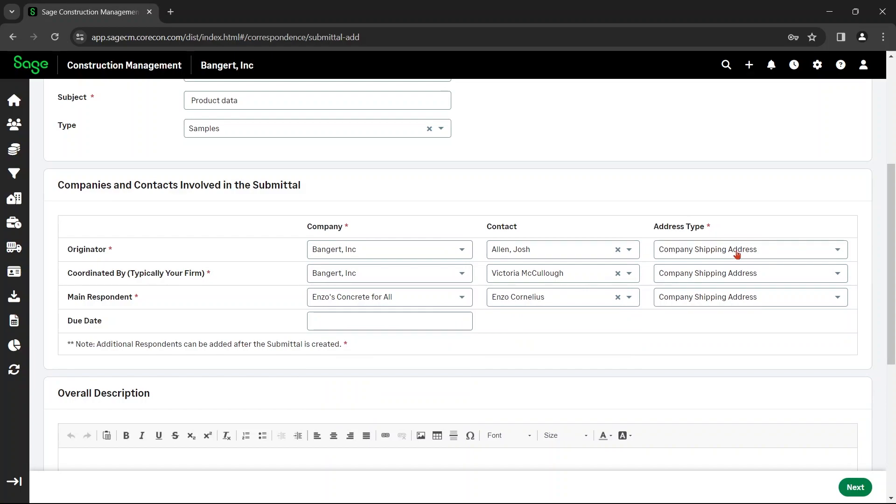
Check the originator's address type options and set the submittal's due date to 24-Jan-2024
{"action": "left_click", "coordinate": [679, 255]}
{"action": "left_click", "coordinate": [679, 255]}
{"action": "left_click", "coordinate": [384, 324]}
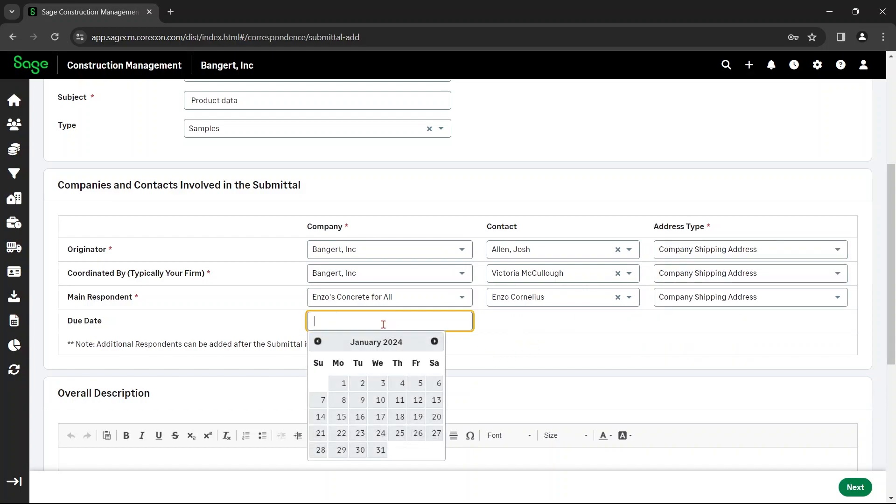
{"action": "left_click", "coordinate": [378, 433]}
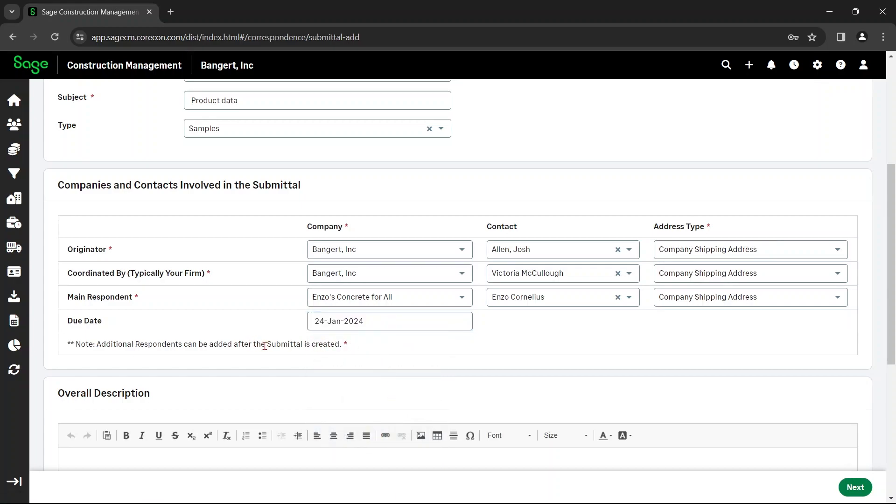
Enter "SS1 stainless steel base product data from XXX company" as the submittal's overall description
{"action": "scroll", "coordinate": [380, 345], "scroll_direction": "down", "scroll_amount": 4}
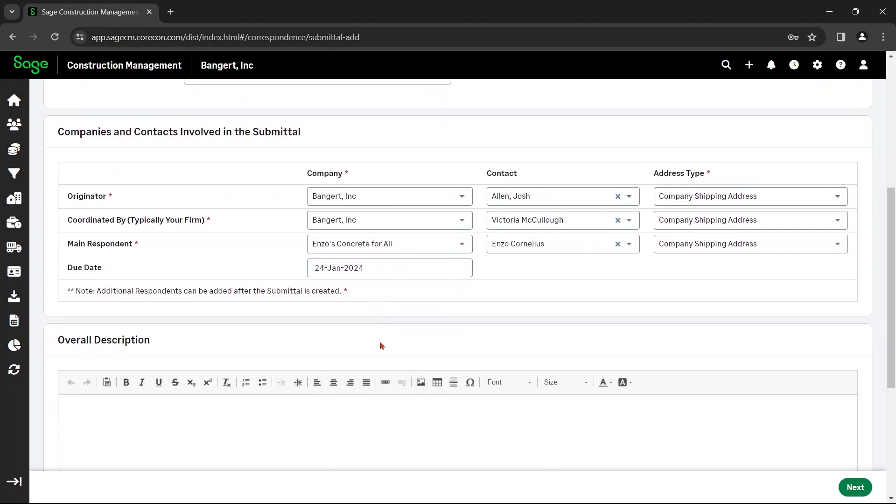
{"action": "left_click", "coordinate": [346, 317]}
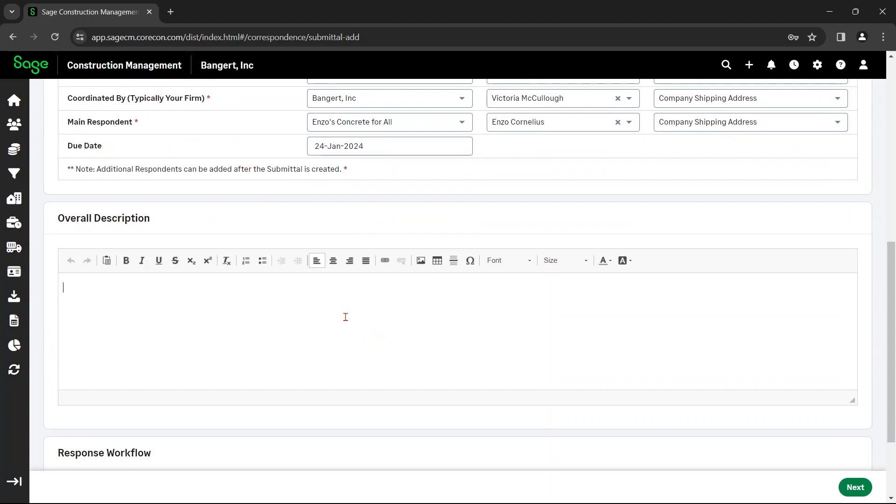
{"action": "type", "text": "SS1 stainless steel base product data from "}
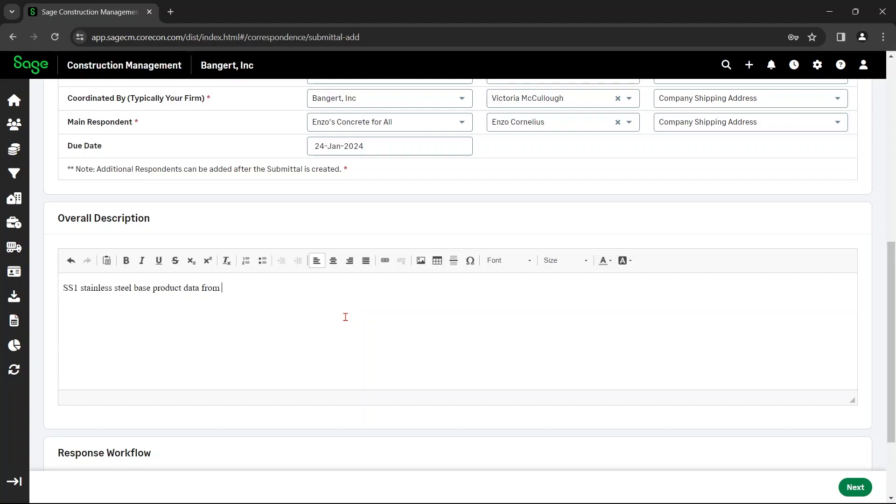
{"action": "type", "text": "XXX company"}
{"action": "scroll", "coordinate": [345, 316], "scroll_direction": "down", "scroll_amount": 3}
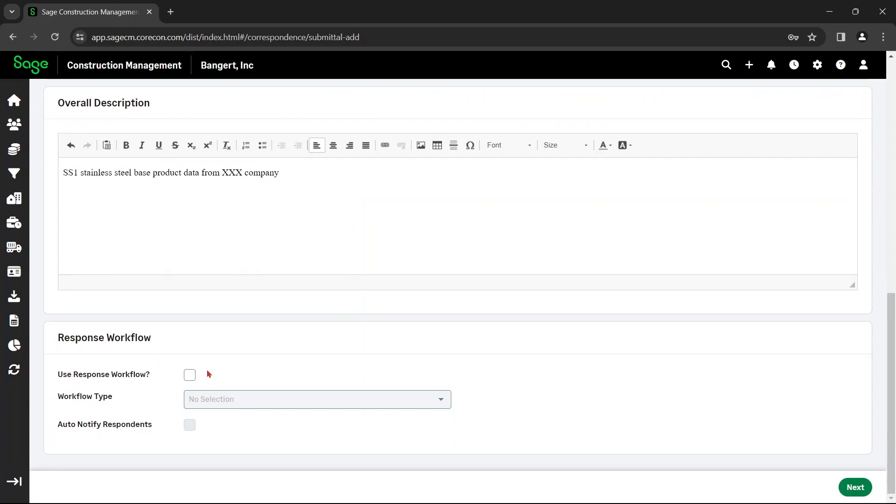
{"action": "left_click", "coordinate": [191, 376]}
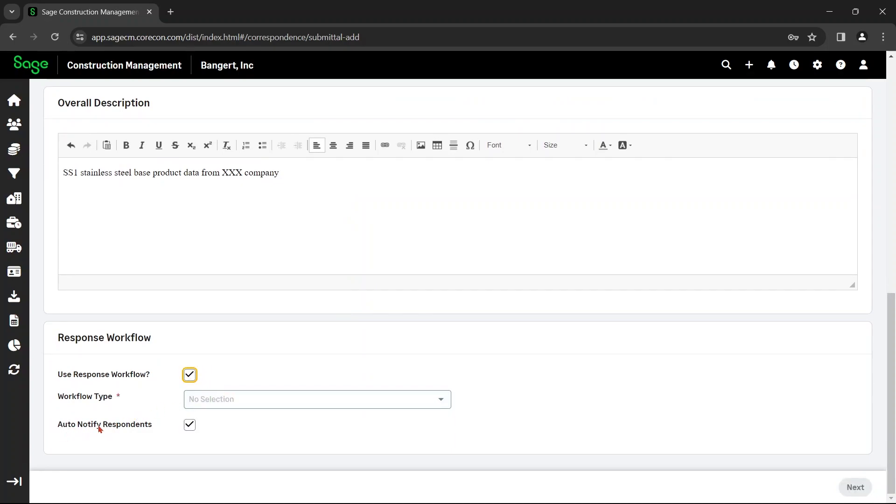
{"action": "left_click", "coordinate": [211, 399]}
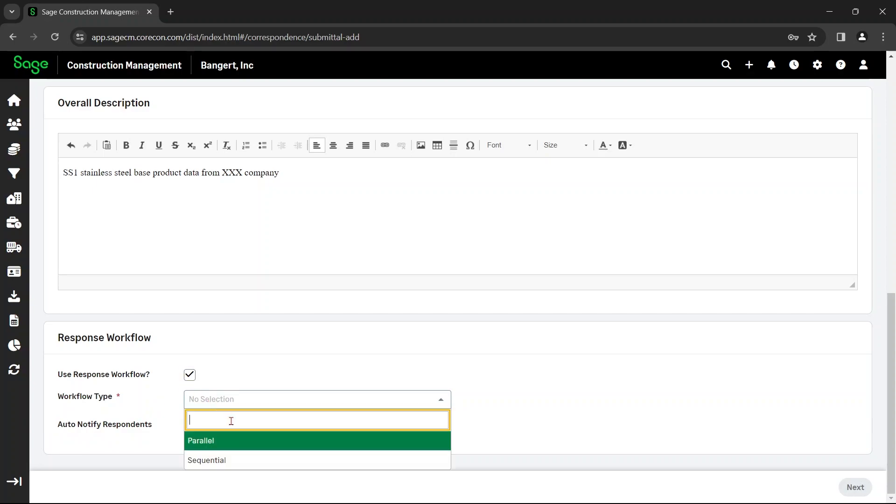
{"action": "left_click", "coordinate": [223, 372]}
{"action": "left_click", "coordinate": [189, 376]}
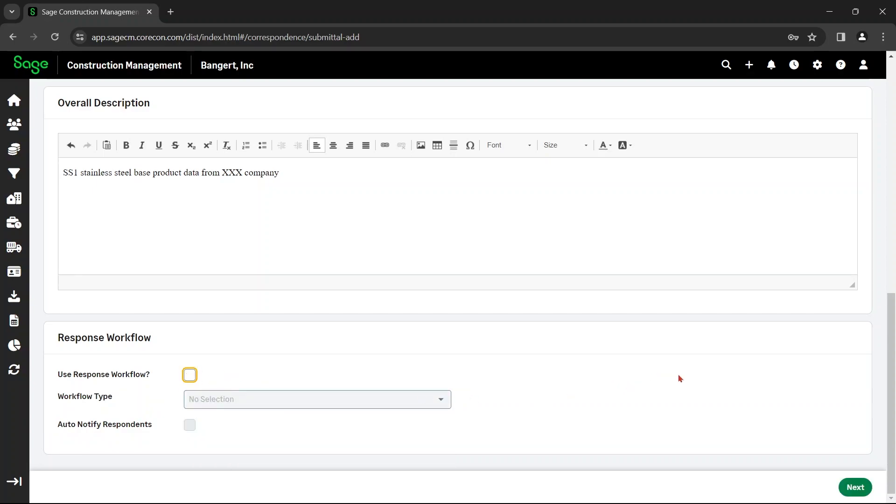
Continue to the submittal's items page and set the default Due From Originator date to 24-Jan-2024
{"action": "left_click", "coordinate": [855, 487]}
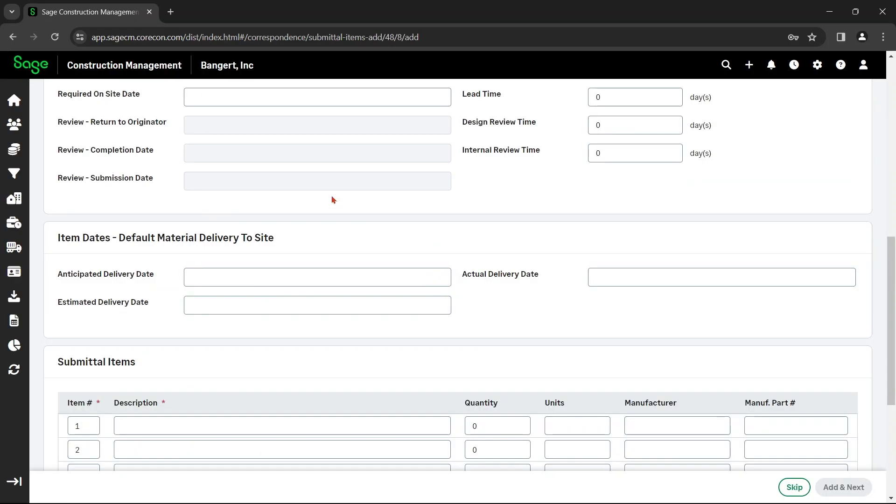
{"action": "scroll", "coordinate": [426, 227], "scroll_direction": "up", "scroll_amount": 9}
{"action": "scroll", "coordinate": [426, 226], "scroll_direction": "up", "scroll_amount": 1}
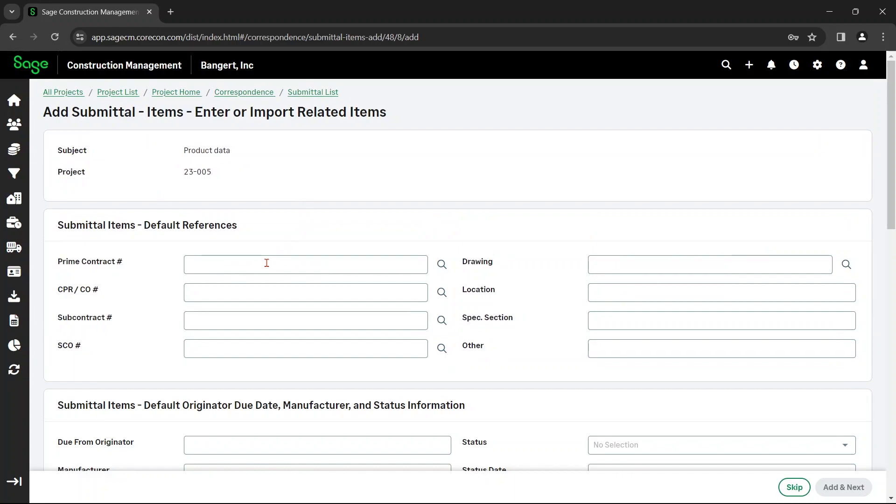
{"action": "scroll", "coordinate": [267, 263], "scroll_direction": "down", "scroll_amount": 1}
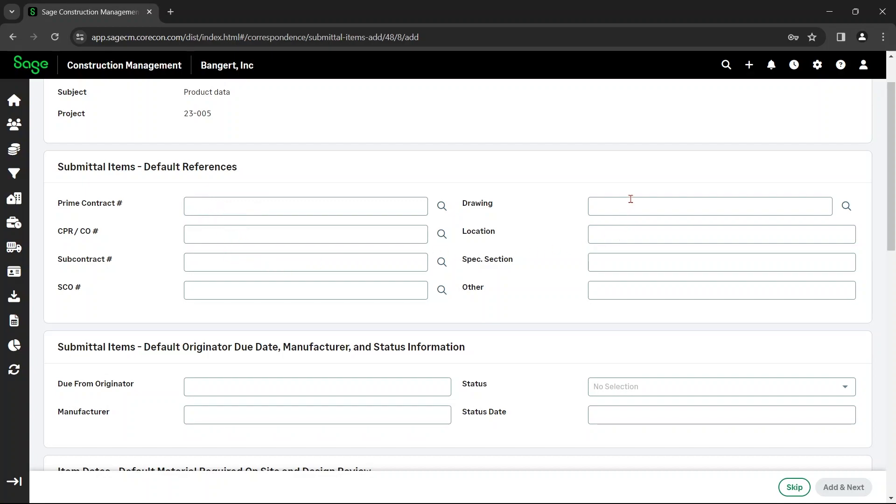
{"action": "left_click", "coordinate": [636, 264]}
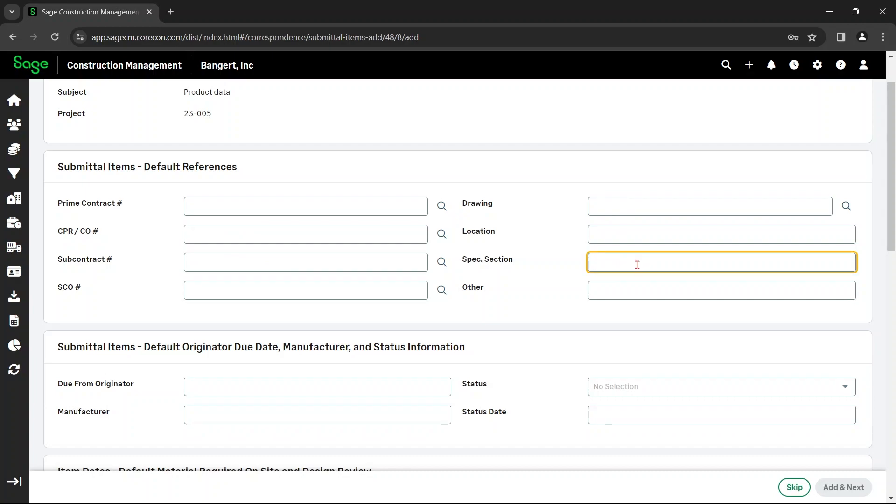
{"action": "scroll", "coordinate": [556, 309], "scroll_direction": "down", "scroll_amount": 3}
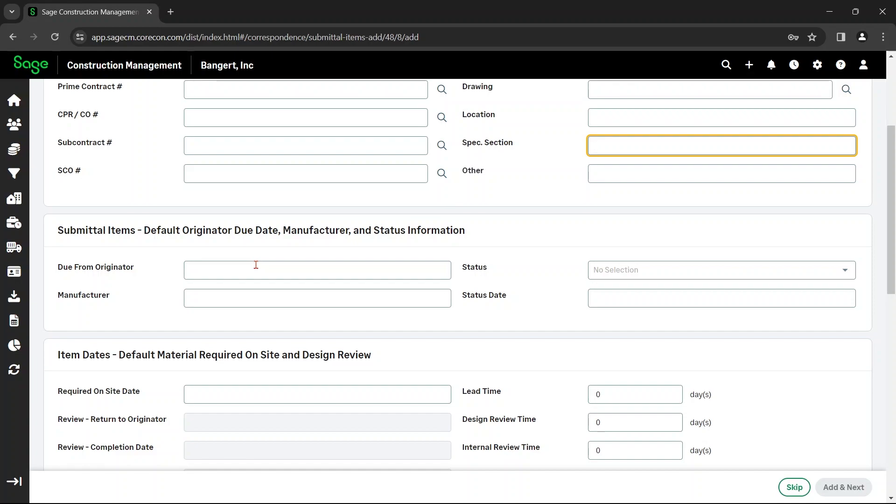
{"action": "scroll", "coordinate": [255, 264], "scroll_direction": "down", "scroll_amount": 1}
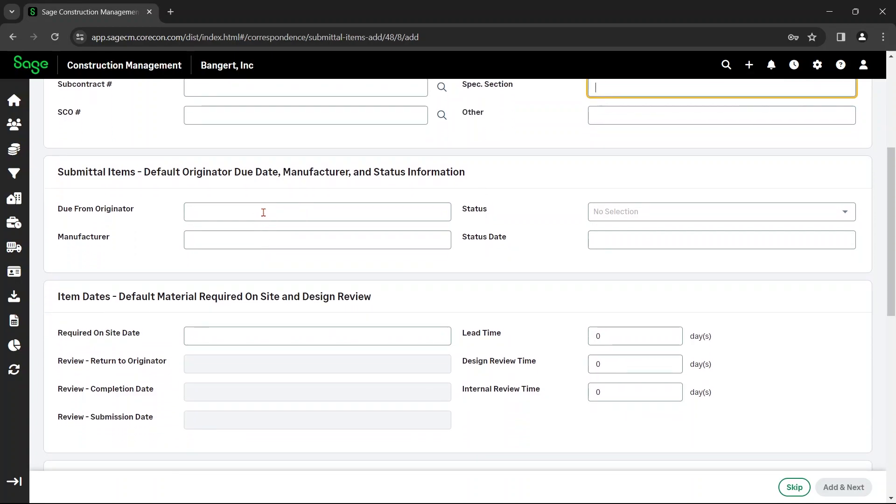
{"action": "left_click", "coordinate": [263, 212]}
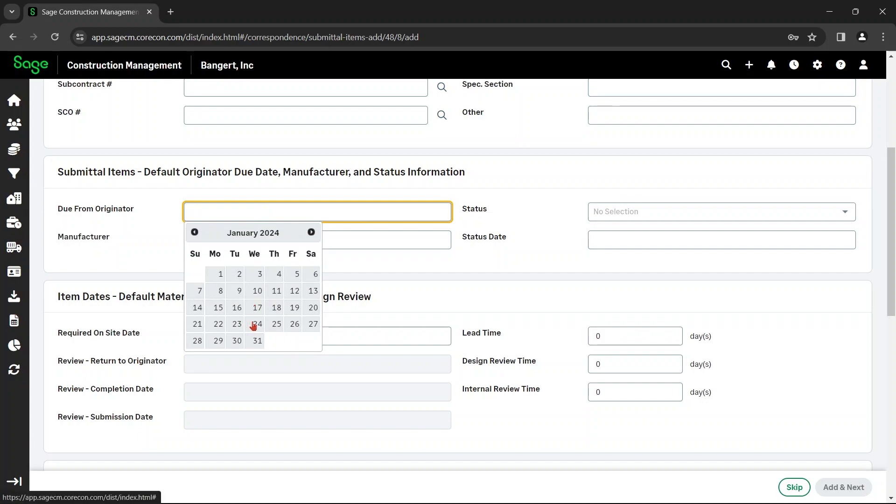
{"action": "left_click", "coordinate": [255, 324]}
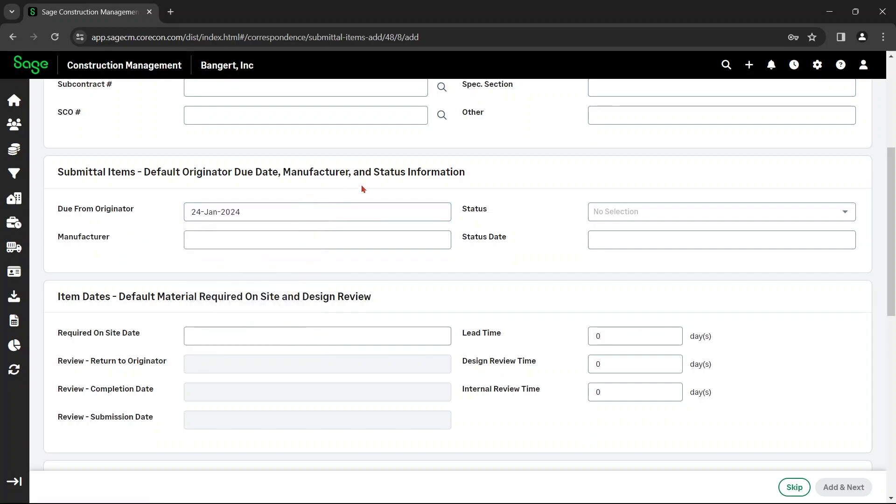
Set the default status of the submittal items to Submitted
{"action": "left_click", "coordinate": [607, 212]}
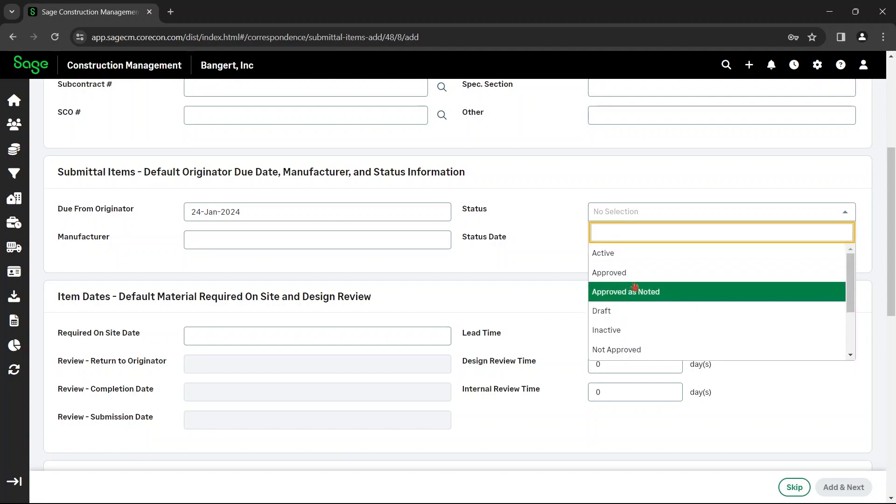
{"action": "scroll", "coordinate": [632, 297], "scroll_direction": "down", "scroll_amount": 2}
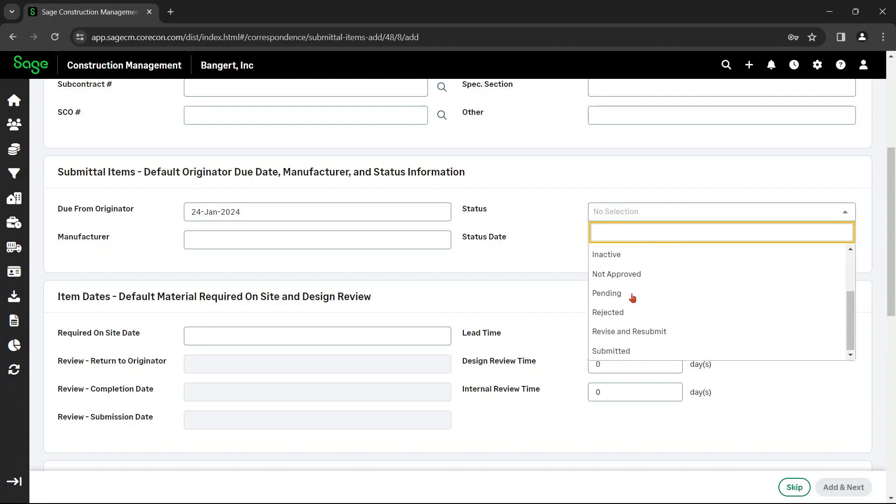
{"action": "left_click", "coordinate": [654, 350]}
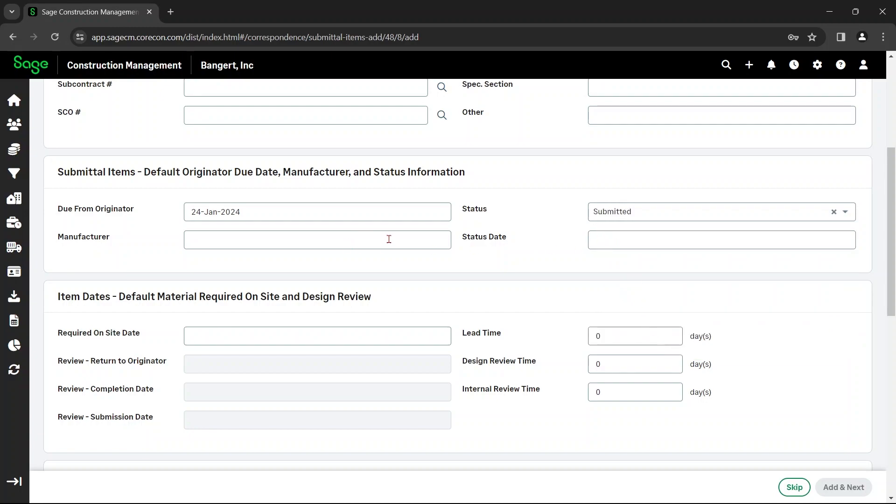
Enter "XXX company" as the submittal items' default manufacturer and set the status date to 10-Jan-2024
{"action": "left_click", "coordinate": [351, 240]}
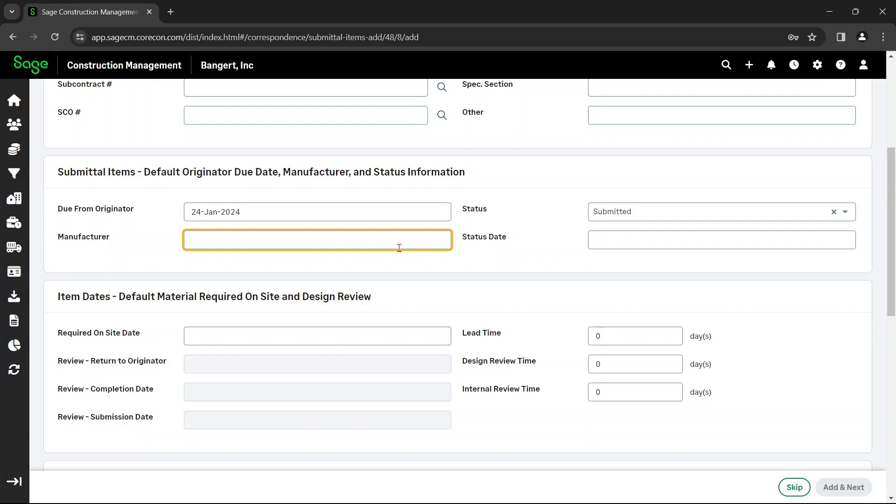
{"action": "type", "text": "XXX company"}
{"action": "left_click", "coordinate": [619, 235]}
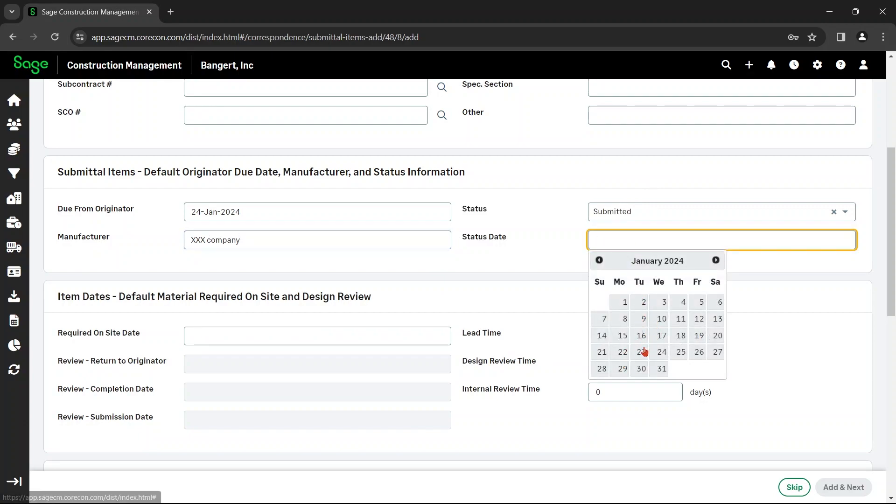
{"action": "left_click", "coordinate": [661, 320]}
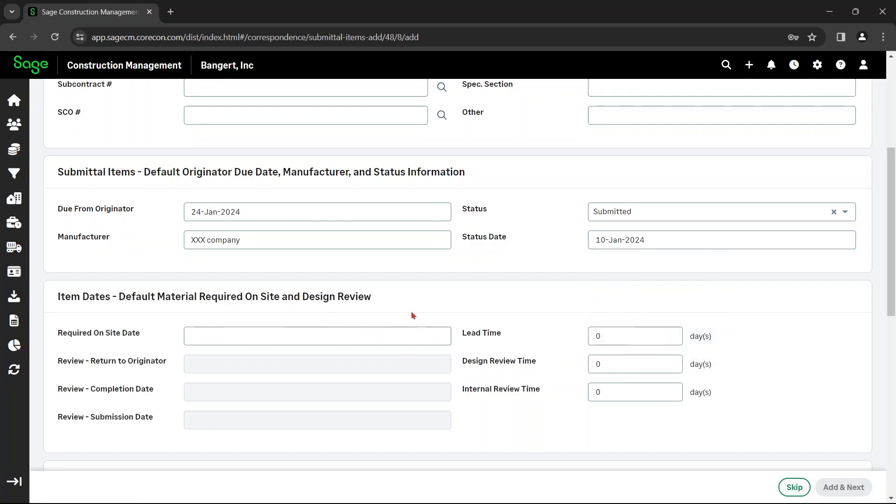
Set the default Required On Site Date for the submittal items to 08-May-2024
{"action": "scroll", "coordinate": [413, 315], "scroll_direction": "down", "scroll_amount": 4}
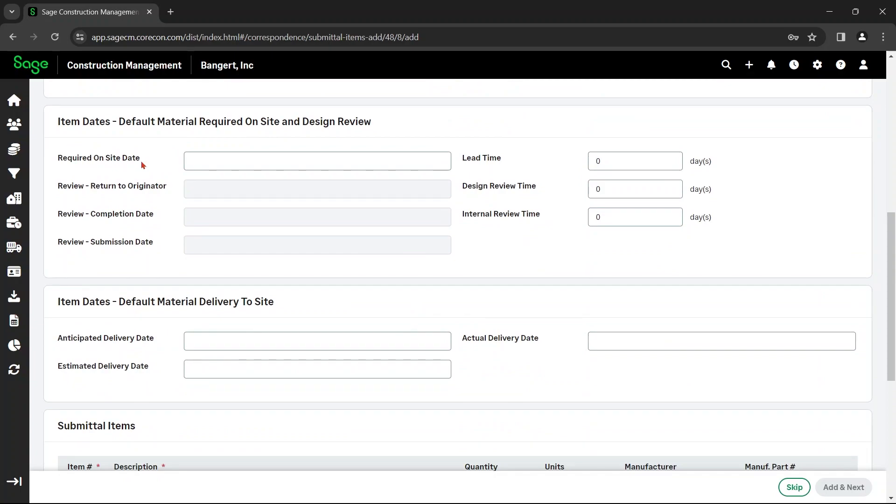
{"action": "left_click", "coordinate": [265, 157]}
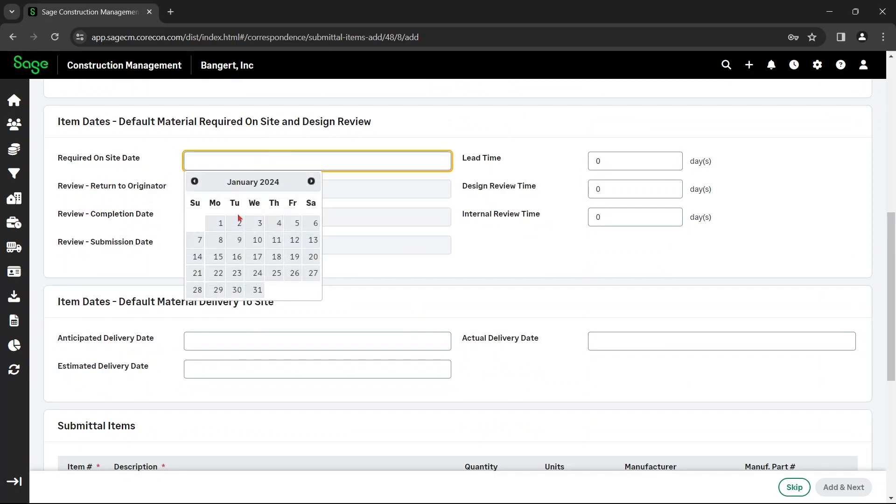
{"action": "left_click", "coordinate": [314, 185]}
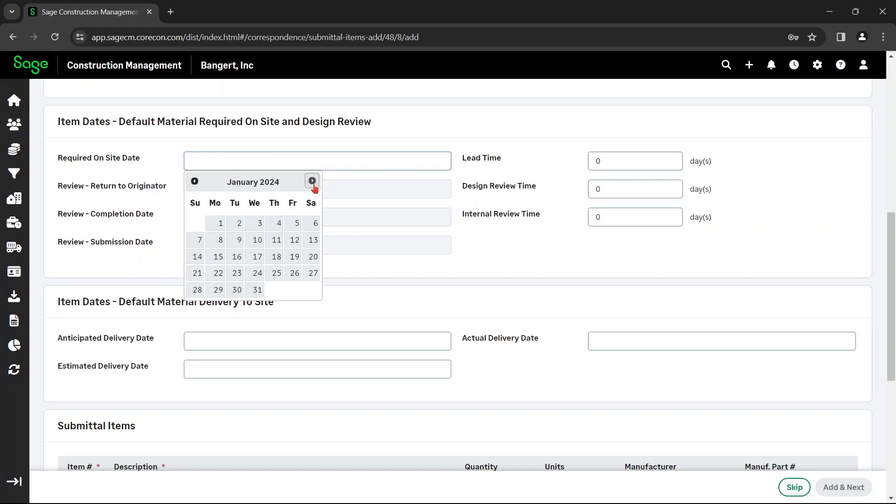
{"action": "left_click", "coordinate": [313, 182]}
{"action": "left_click", "coordinate": [312, 183]}
{"action": "left_click", "coordinate": [312, 183]}
{"action": "left_click", "coordinate": [312, 182]}
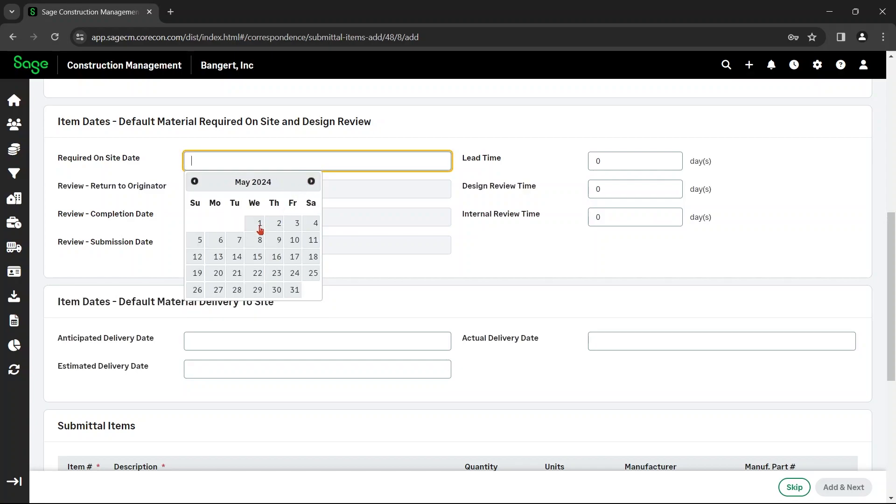
{"action": "left_click", "coordinate": [256, 240]}
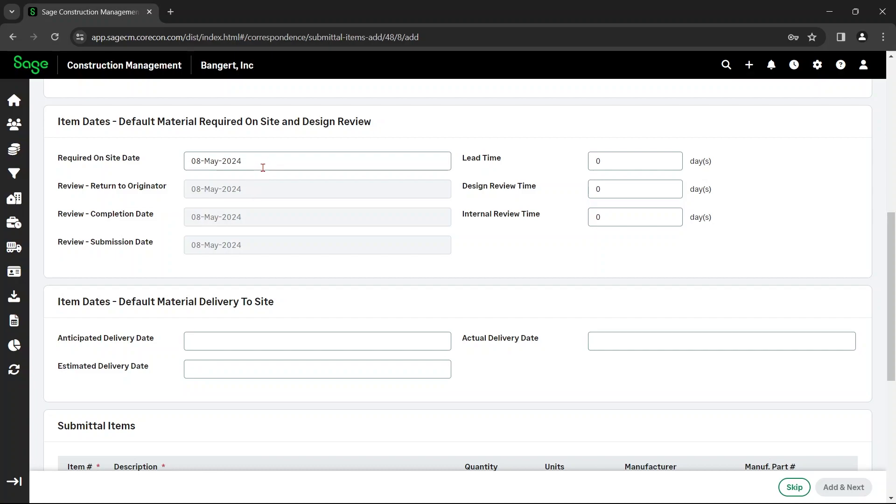
Change the default Required On Site Date for the submittal items to 14-Feb-2024
{"action": "left_click", "coordinate": [627, 160]}
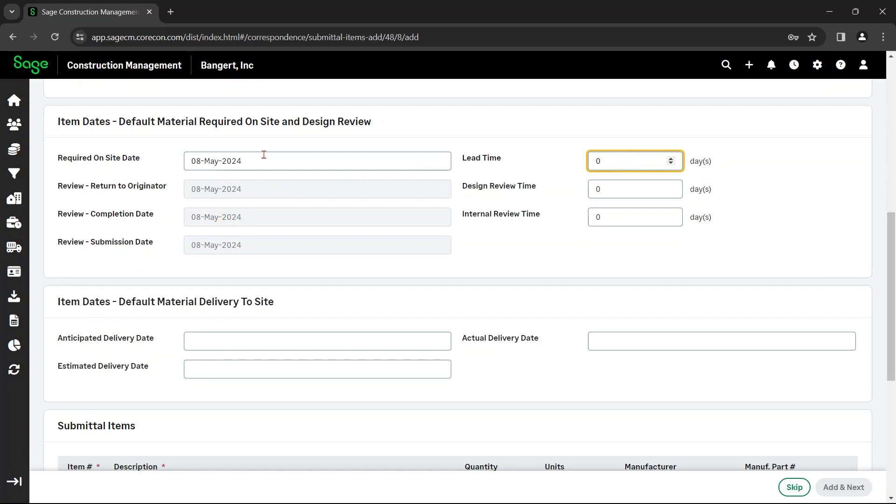
{"action": "left_click", "coordinate": [222, 190]}
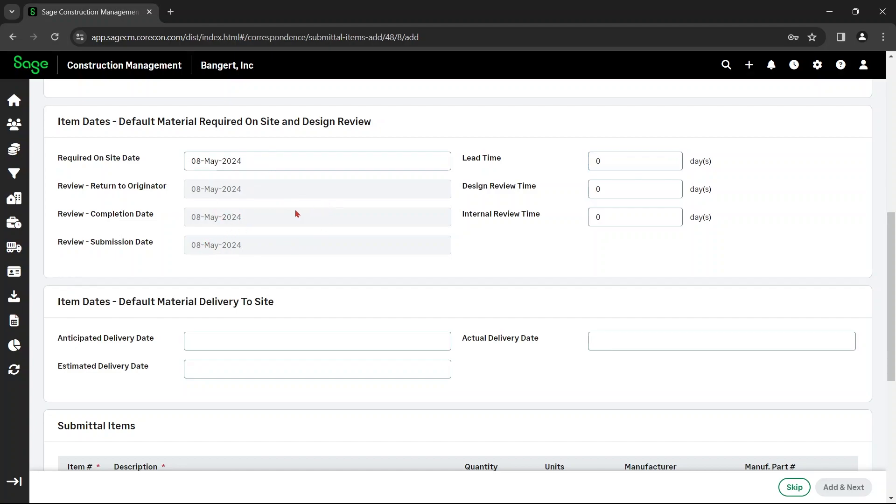
{"action": "scroll", "coordinate": [295, 214], "scroll_direction": "up", "scroll_amount": 4}
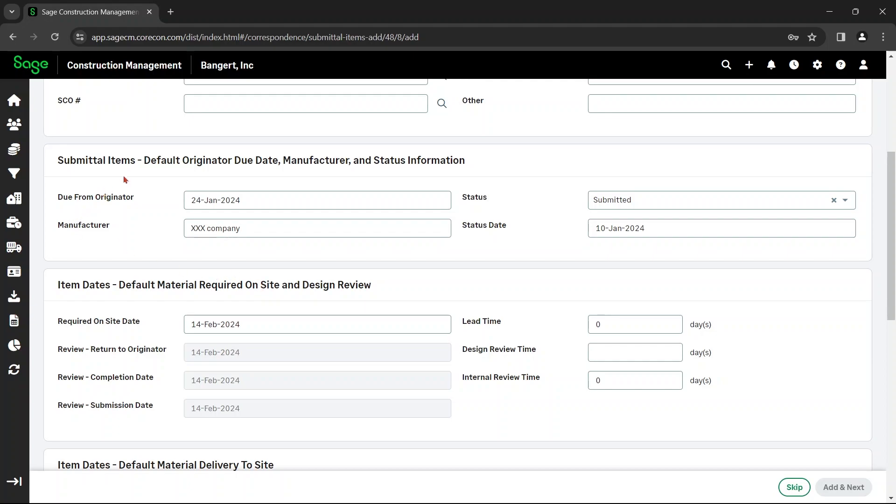
{"action": "scroll", "coordinate": [215, 271], "scroll_direction": "down", "scroll_amount": 3}
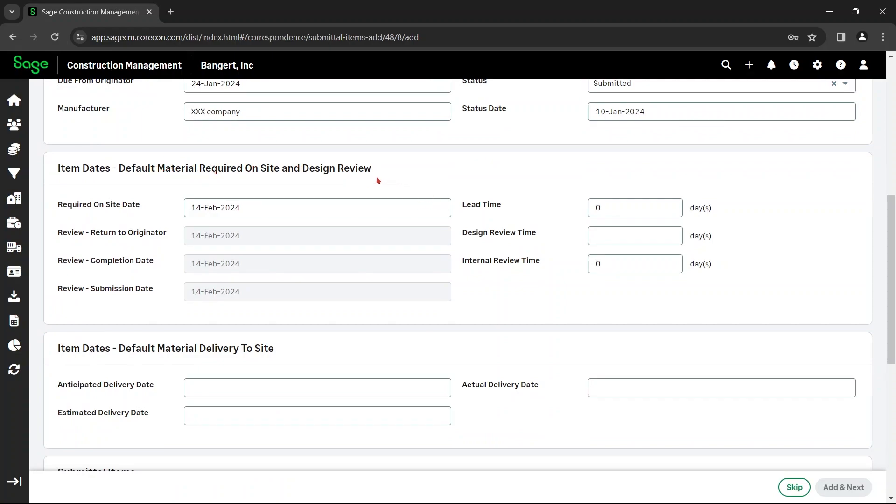
{"action": "left_click", "coordinate": [252, 206]}
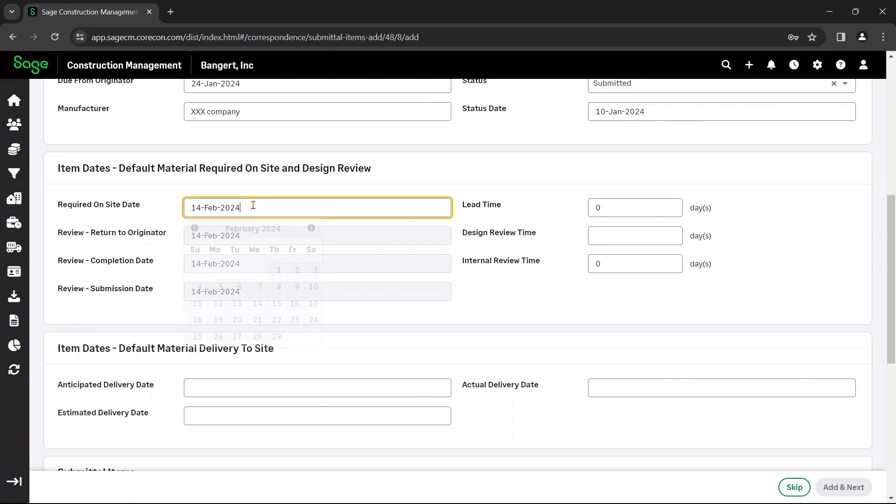
{"action": "left_click", "coordinate": [280, 189]}
Set the submittal items' default lead time to 21 days
{"action": "left_click", "coordinate": [603, 207]}
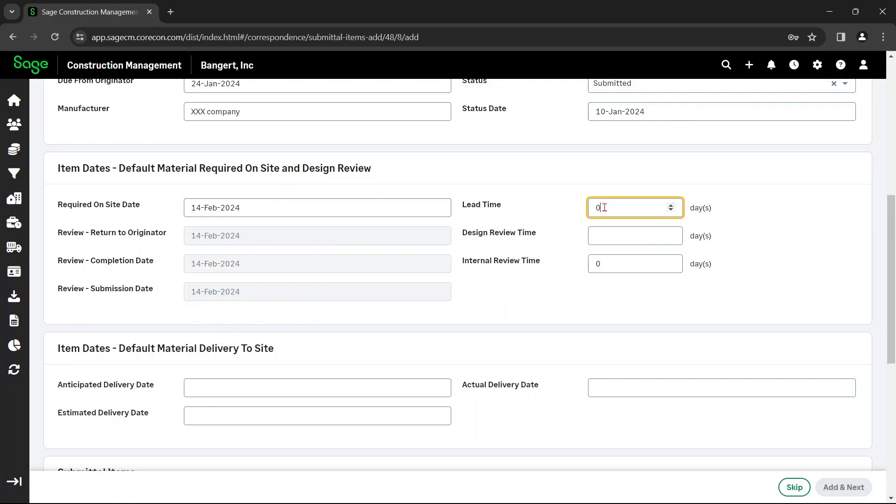
{"action": "left_click", "coordinate": [629, 234]}
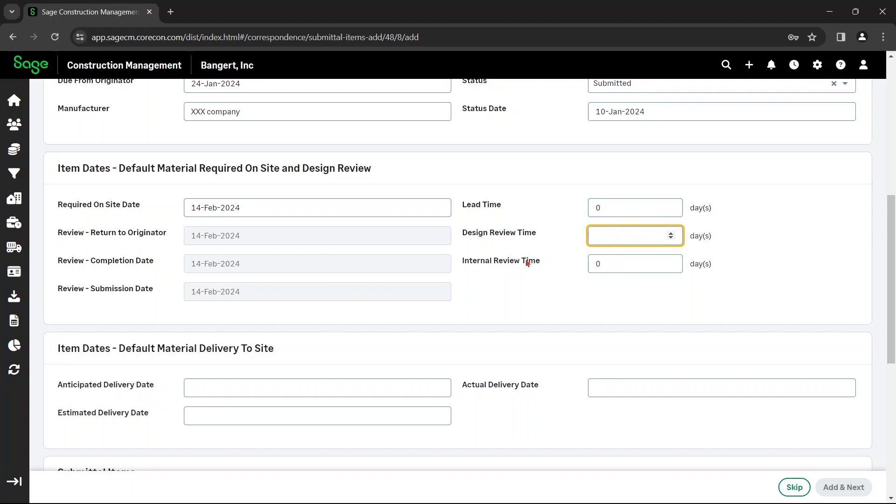
{"action": "left_click", "coordinate": [621, 203]}
{"action": "key", "text": "BackSpace"}
{"action": "type", "text": "21"}
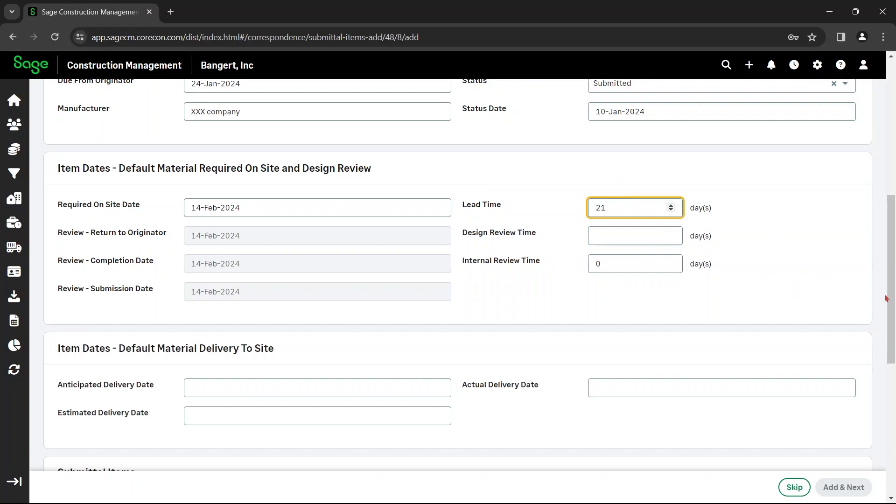
{"action": "left_click", "coordinate": [528, 264]}
Set both the design review time and the internal review time to 21 days
{"action": "left_click", "coordinate": [620, 238]}
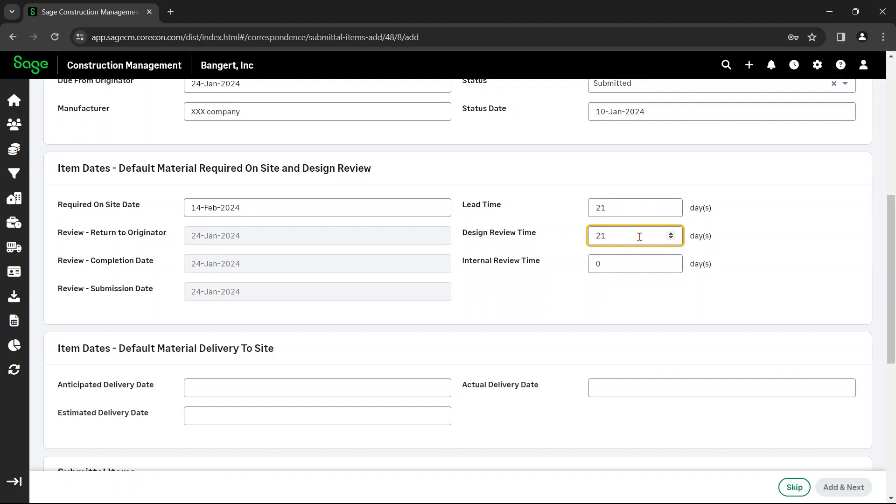
{"action": "type", "text": "21"}
{"action": "left_click", "coordinate": [616, 265]}
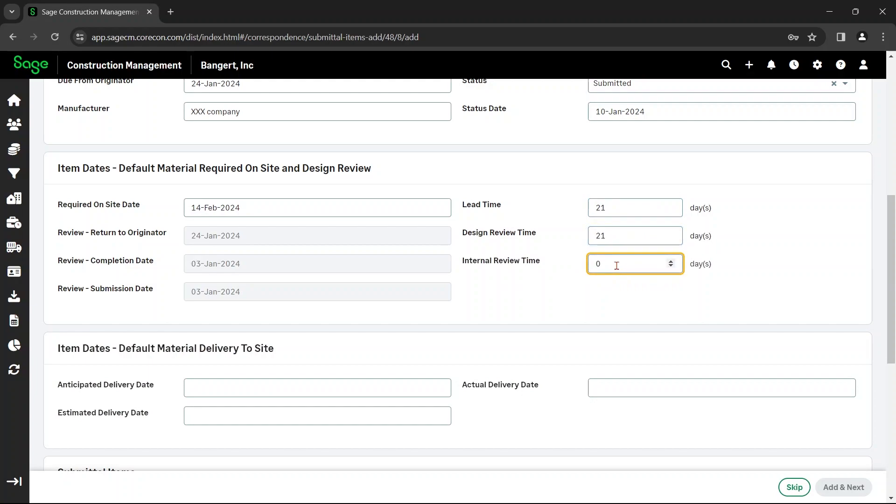
{"action": "key", "text": "BackSpace"}
{"action": "left_click", "coordinate": [600, 294]}
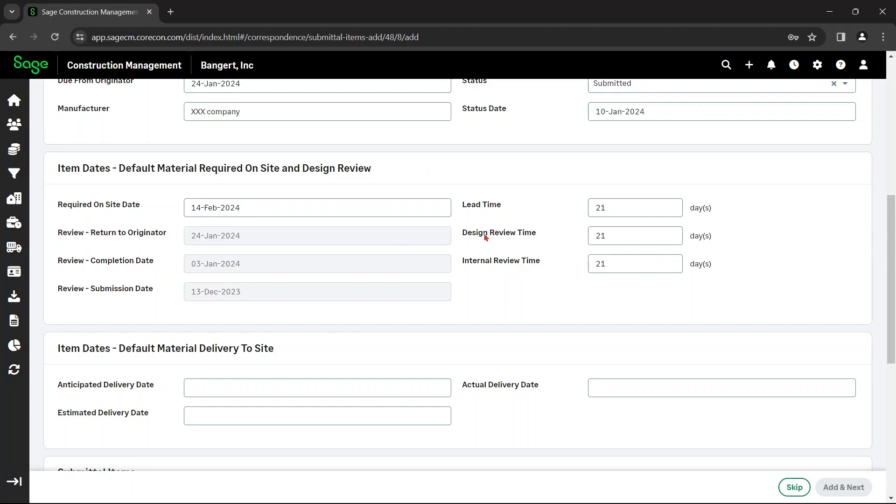
Describe submittal item 1 as "SS1 product data for stainless steel base"
{"action": "scroll", "coordinate": [485, 237], "scroll_direction": "down", "scroll_amount": 3}
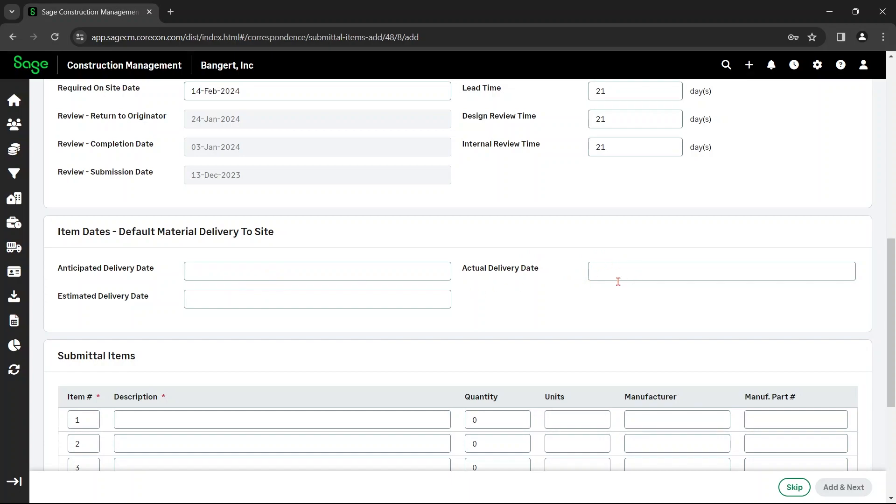
{"action": "scroll", "coordinate": [488, 289], "scroll_direction": "down", "scroll_amount": 4}
{"action": "left_click", "coordinate": [212, 236]}
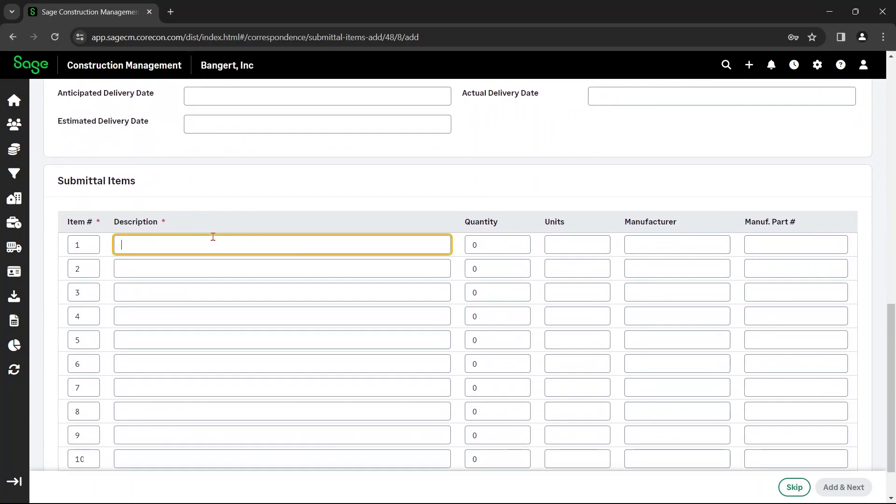
{"action": "type", "text": "SS1 product data for stainless steel base"}
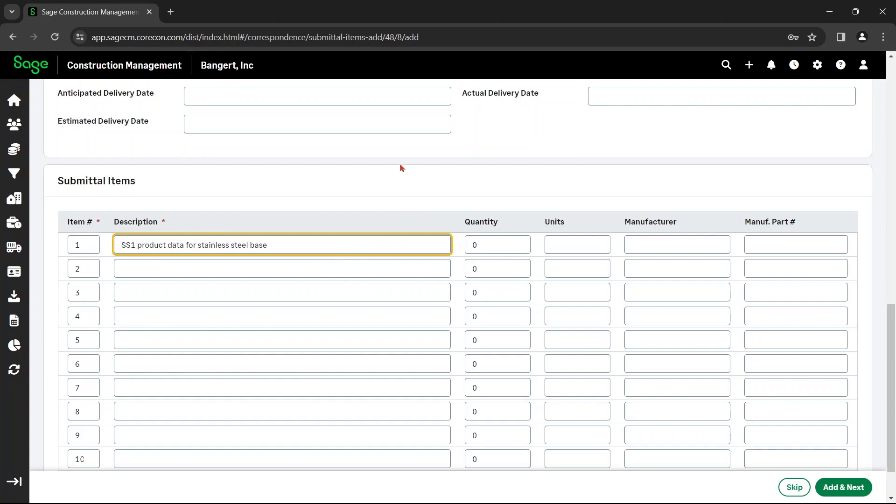
Give item 1 the manufacturer "XXXX- company" and part number "1234-abc", and add the items to continue to the file upload page
{"action": "left_click", "coordinate": [501, 244]}
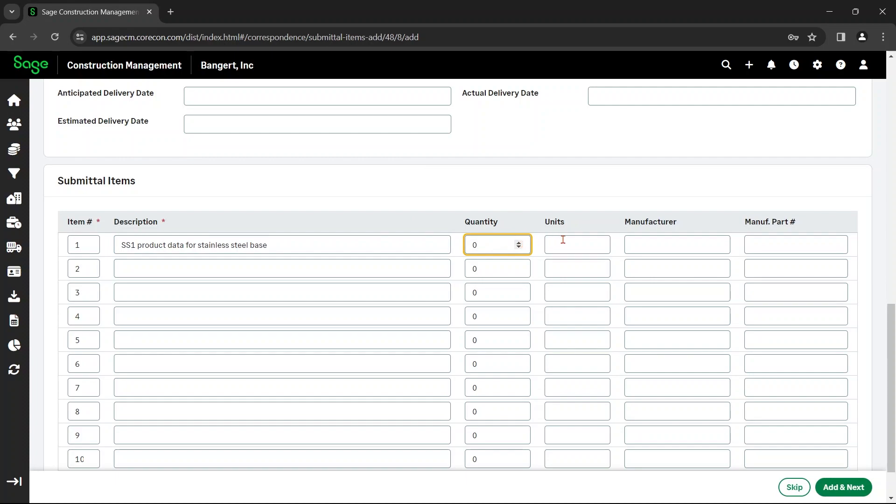
{"action": "left_click", "coordinate": [569, 238]}
{"action": "left_click", "coordinate": [636, 239]}
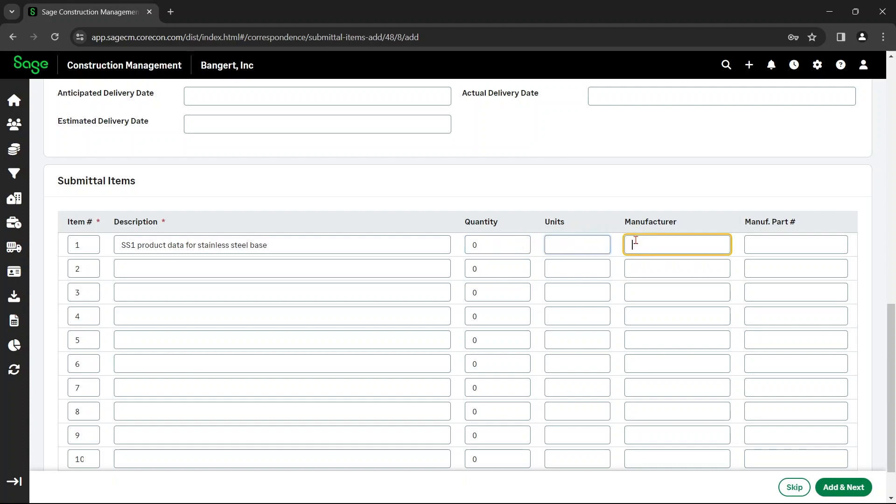
{"action": "type", "text": "XXXX- company"}
{"action": "left_click", "coordinate": [805, 239]}
{"action": "type", "text": "1234-abc"}
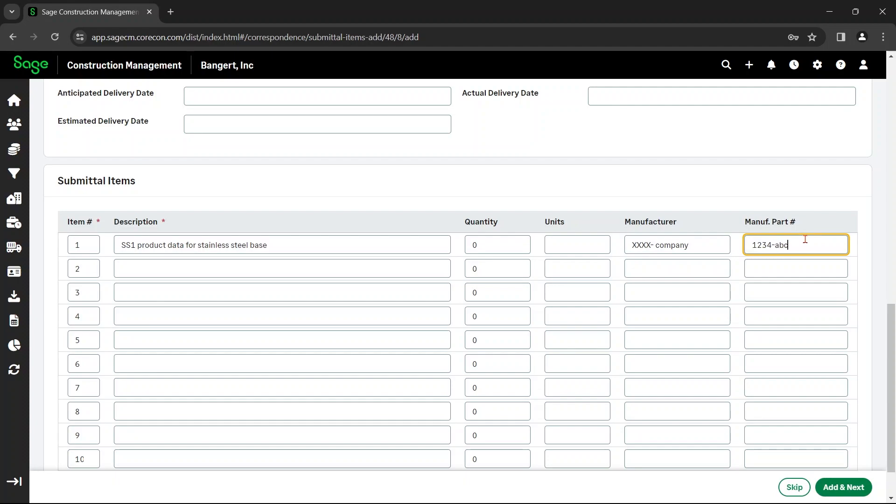
{"action": "scroll", "coordinate": [677, 257], "scroll_direction": "down", "scroll_amount": 1}
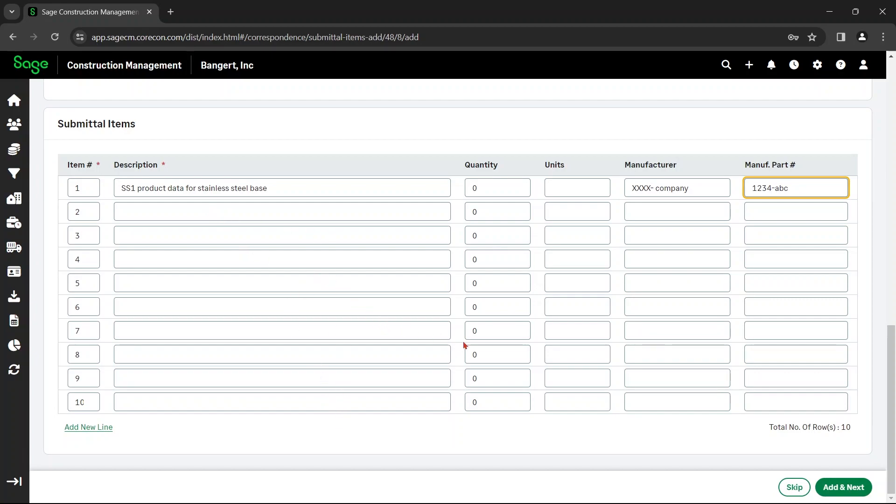
{"action": "left_click", "coordinate": [848, 488]}
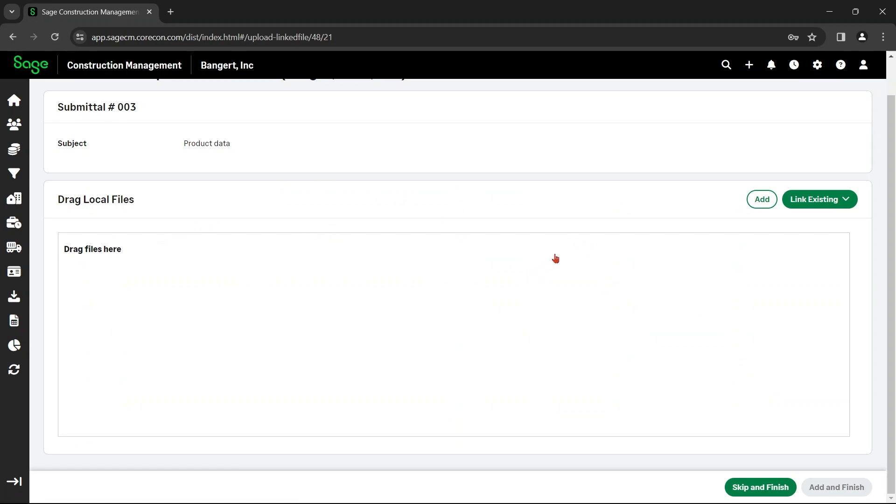
Upload the SS1 PD file from the Desktop to the product data submittal and finish adding the submittal
{"action": "scroll", "coordinate": [642, 151], "scroll_direction": "up", "scroll_amount": 1}
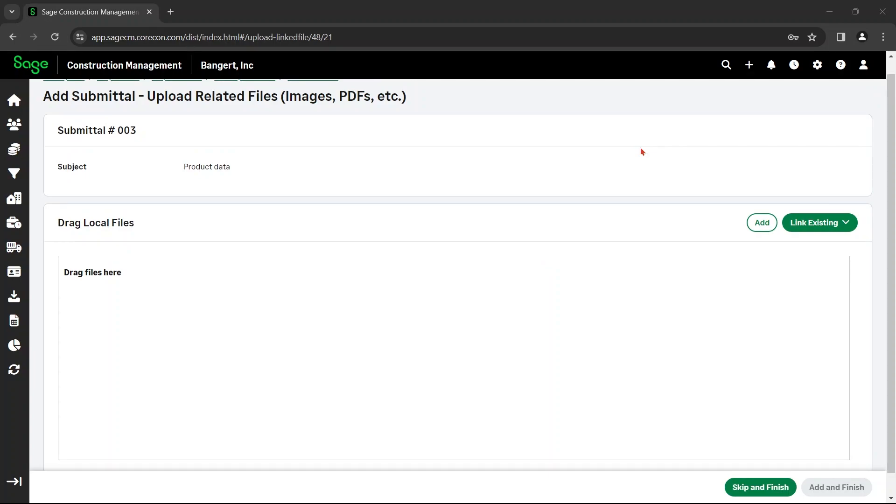
{"action": "left_click", "coordinate": [842, 223]}
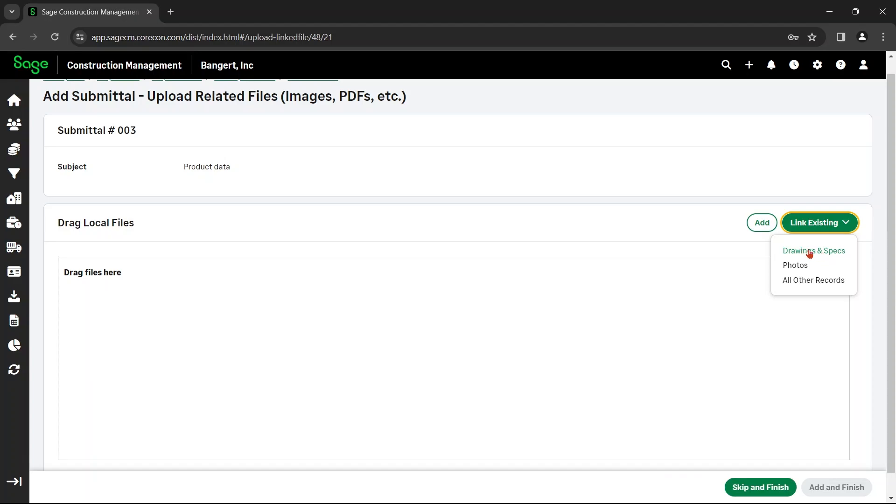
{"action": "left_click", "coordinate": [762, 223]}
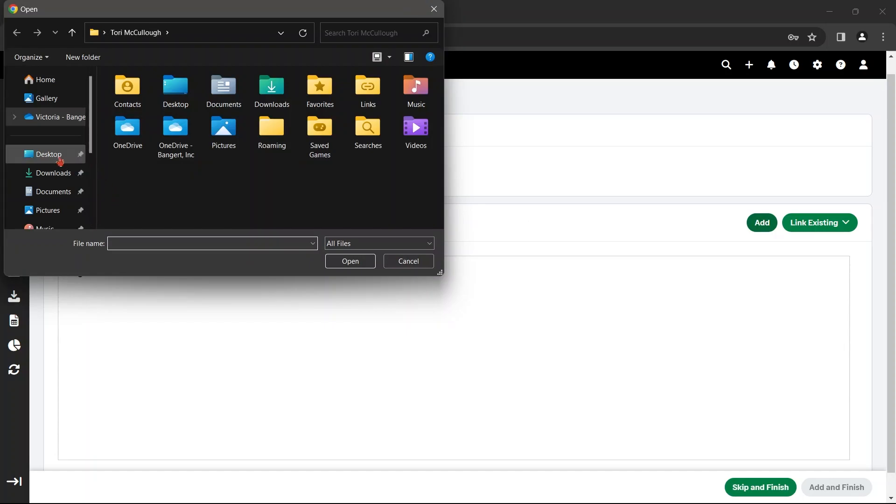
{"action": "left_click", "coordinate": [74, 155]}
{"action": "scroll", "coordinate": [177, 181], "scroll_direction": "down", "scroll_amount": 1}
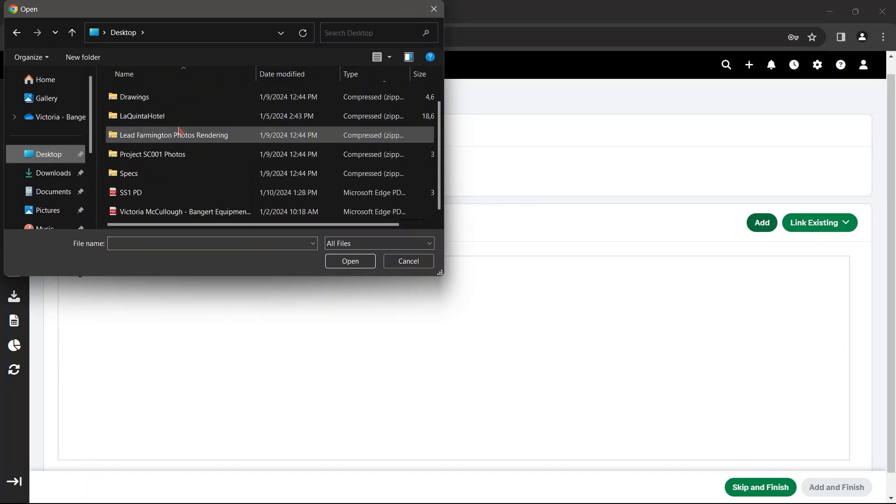
{"action": "left_click", "coordinate": [171, 192]}
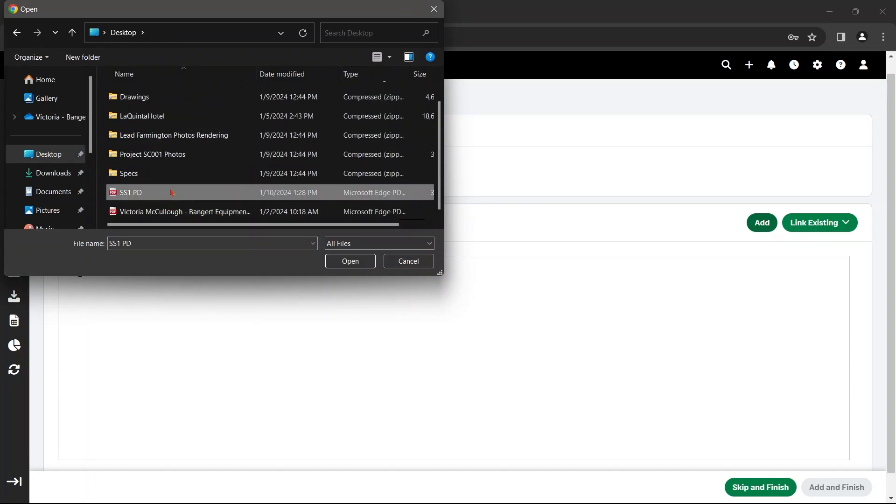
{"action": "left_click", "coordinate": [361, 263]}
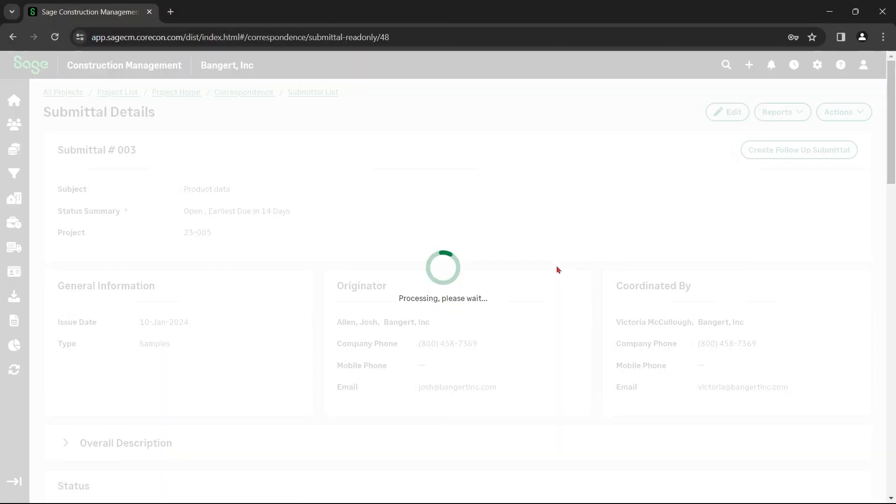
Review the new submittal's details page, including its general information, contacts, status, linked correspondence and linked files
{"action": "scroll", "coordinate": [558, 270], "scroll_direction": "down", "scroll_amount": 14}
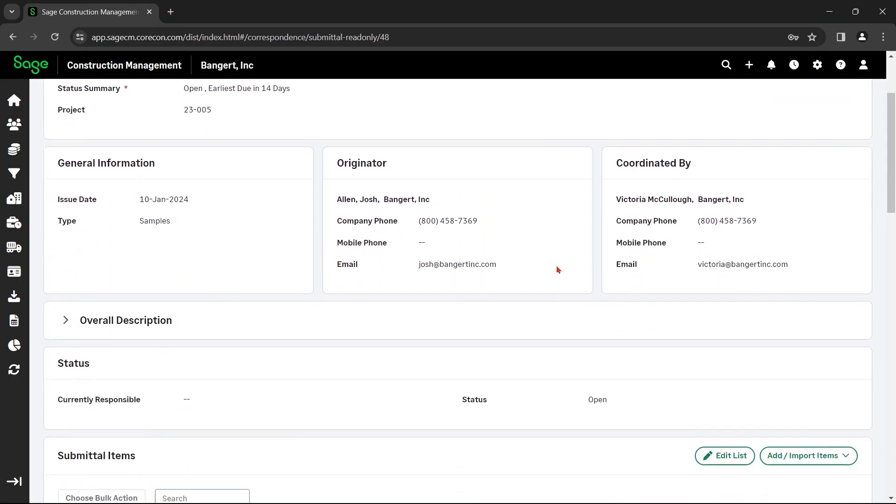
{"action": "scroll", "coordinate": [558, 270], "scroll_direction": "down", "scroll_amount": 11}
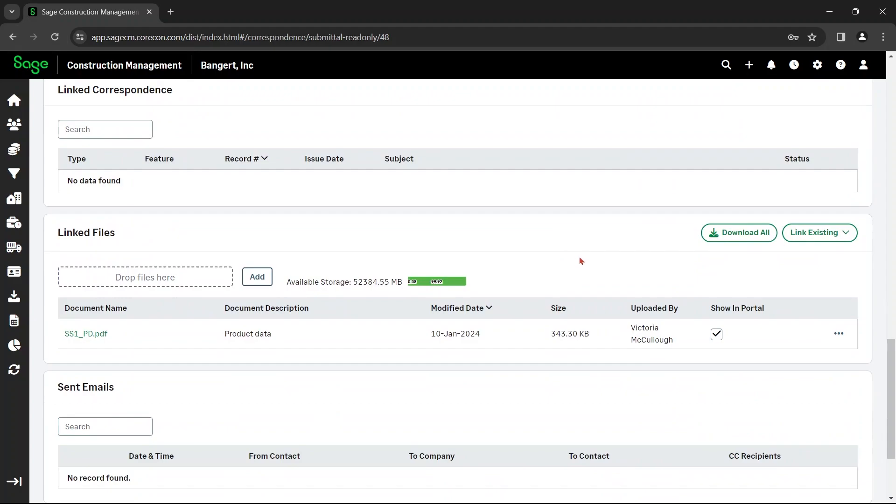
{"action": "scroll", "coordinate": [581, 261], "scroll_direction": "down", "scroll_amount": 3}
{"action": "scroll", "coordinate": [582, 260], "scroll_direction": "up", "scroll_amount": 20}
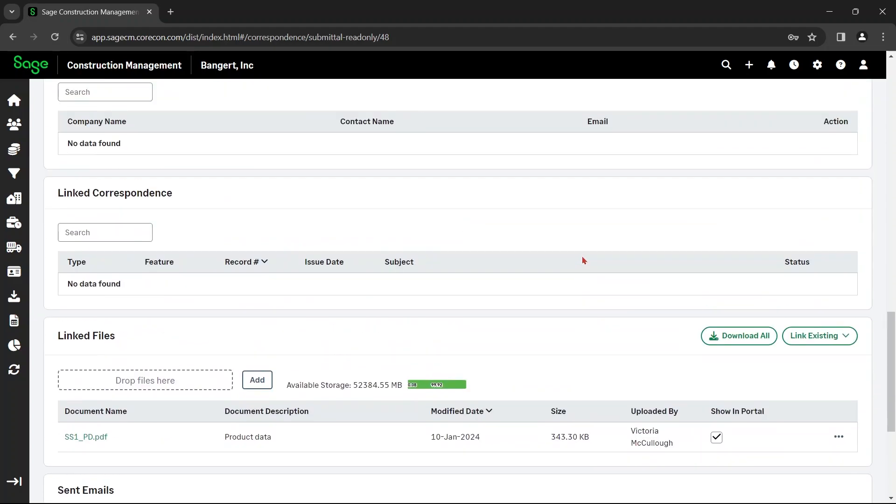
{"action": "scroll", "coordinate": [582, 261], "scroll_direction": "up", "scroll_amount": 4}
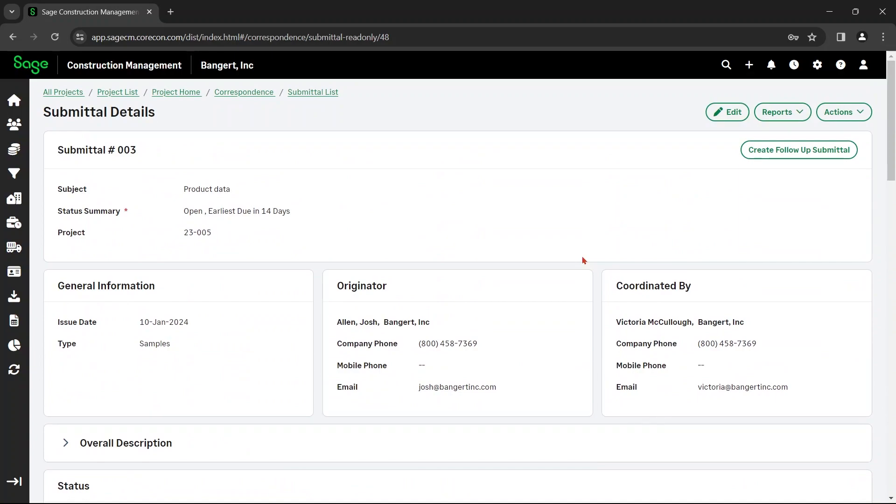
Open the submittal for editing to inspect its editable fields, and return to the read-only submittal details without making changes
{"action": "left_click", "coordinate": [721, 118]}
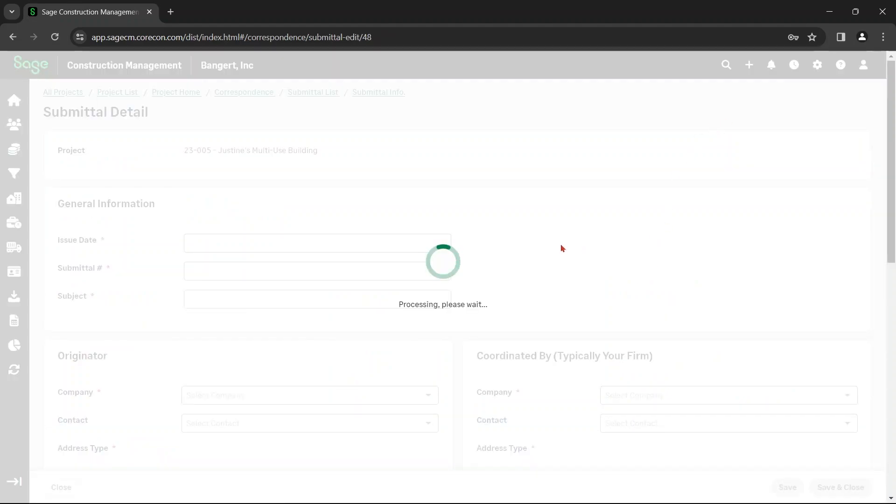
{"action": "scroll", "coordinate": [560, 244], "scroll_direction": "down", "scroll_amount": 5}
{"action": "scroll", "coordinate": [559, 241], "scroll_direction": "up", "scroll_amount": 5}
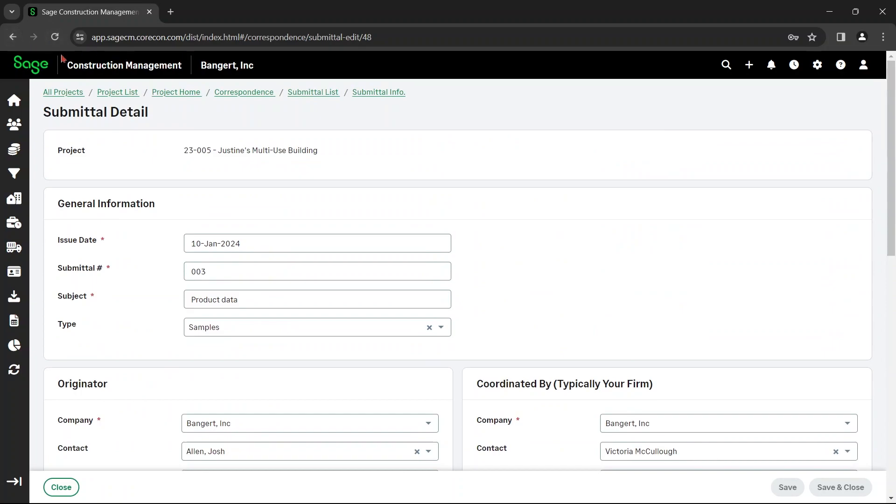
{"action": "left_click", "coordinate": [13, 37]}
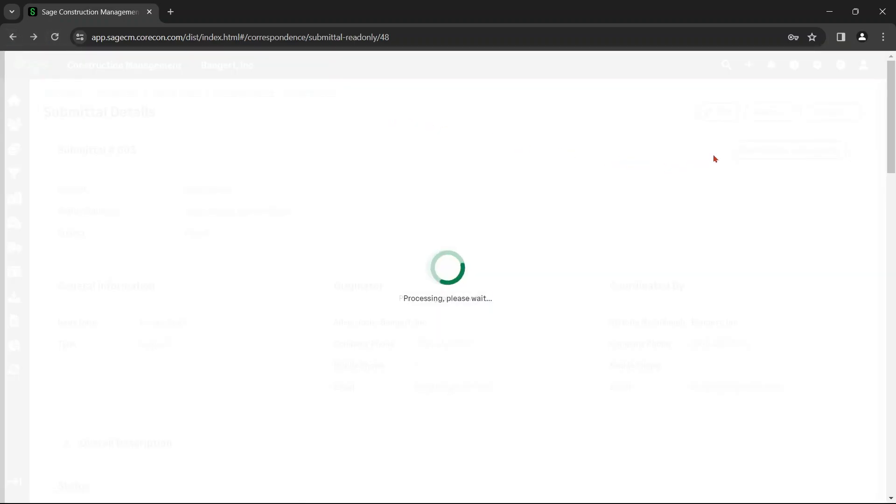